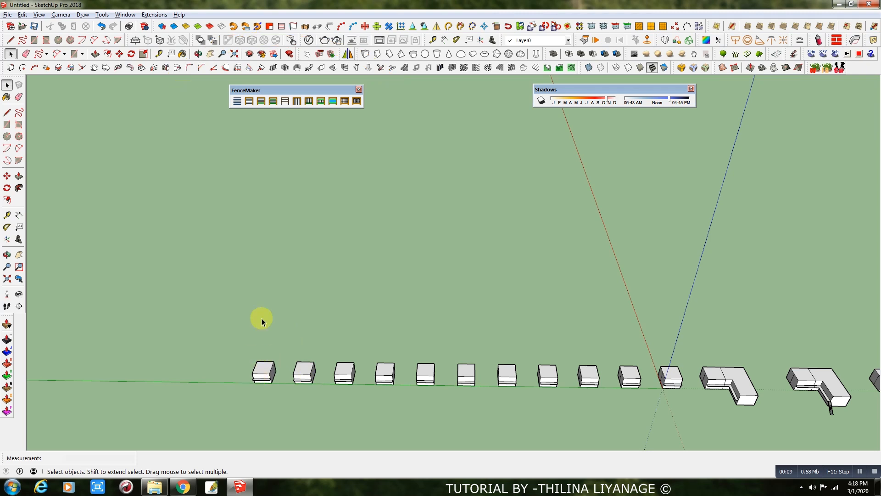
Step: Draw a straight line about 53' long on the ground, parallel to the green axis beside the first block
scroll(190, 376, "up", 5)
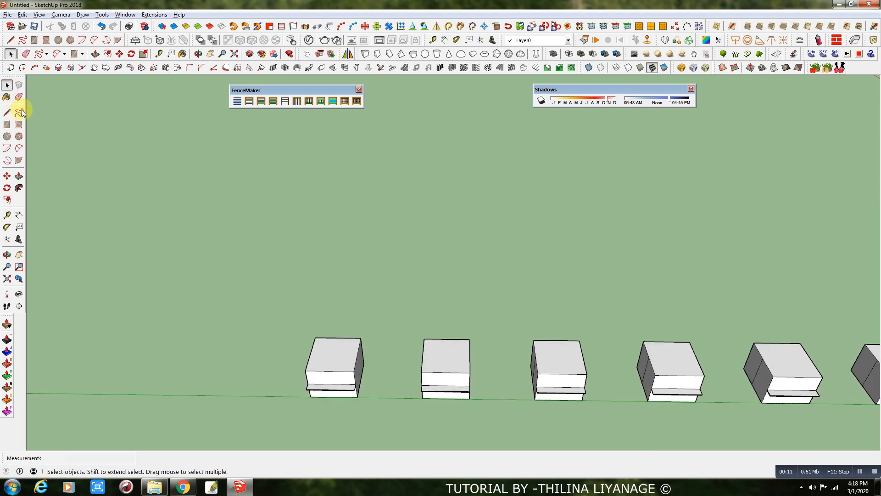
left_click(47, 55)
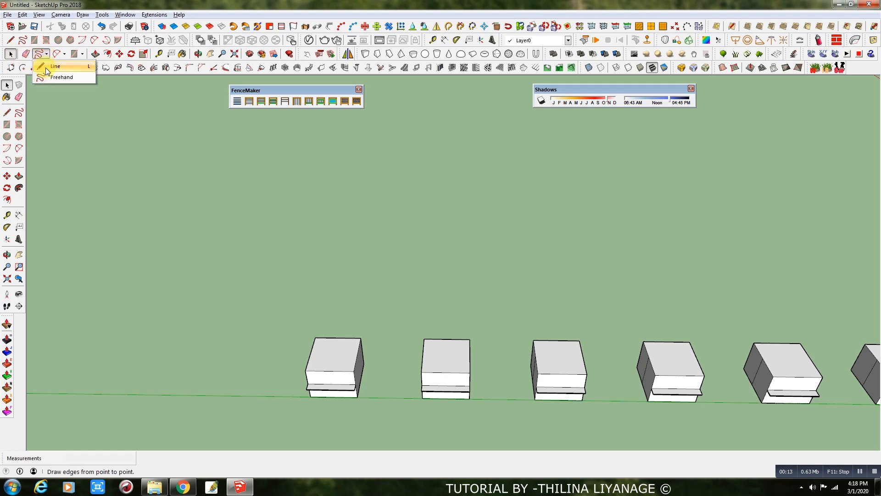
left_click(45, 63)
left_click(268, 387)
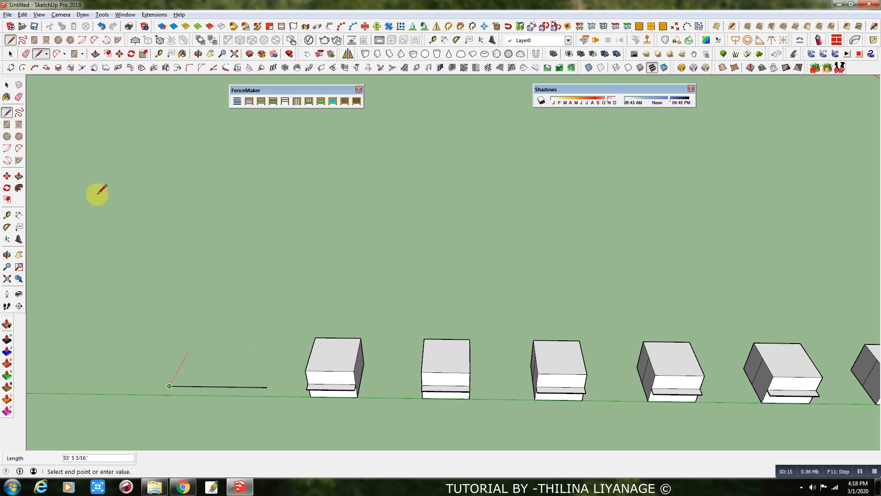
left_click(10, 54)
Step: Generate a 3' high FenceMaker fence with the first horizontal-slat pattern along the ground line
left_click(209, 386)
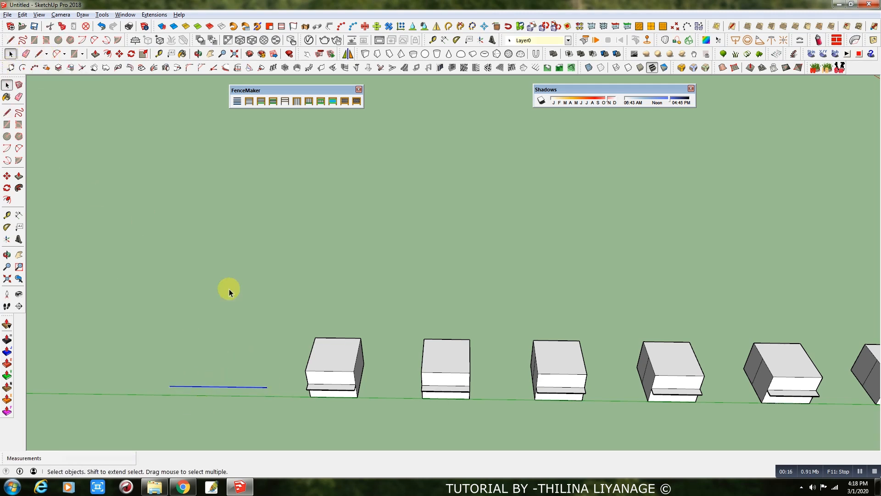
left_click(238, 101)
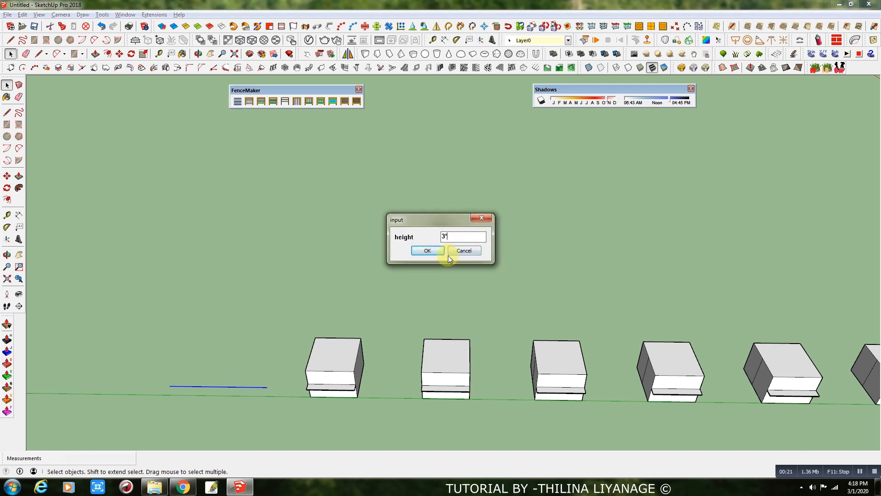
left_click(429, 250)
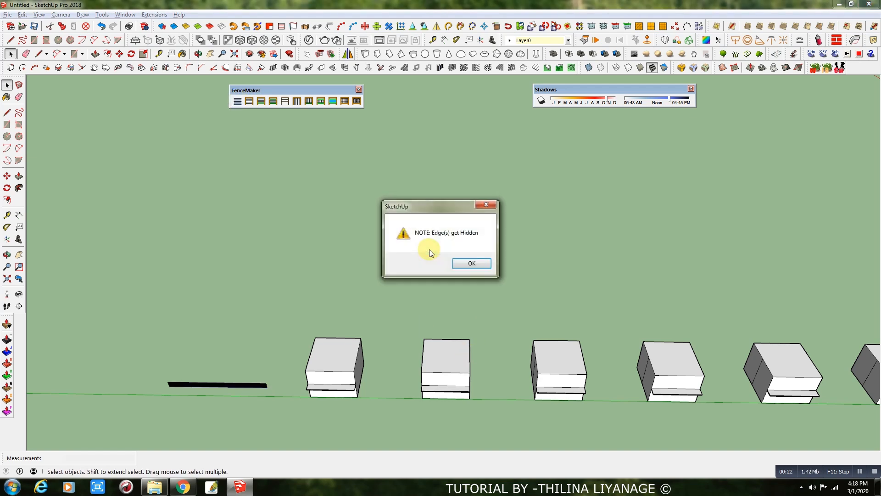
left_click(484, 260)
Step: Inspect the trial slat fence up close, and delete it from the ground line
scroll(222, 392, "up", 6)
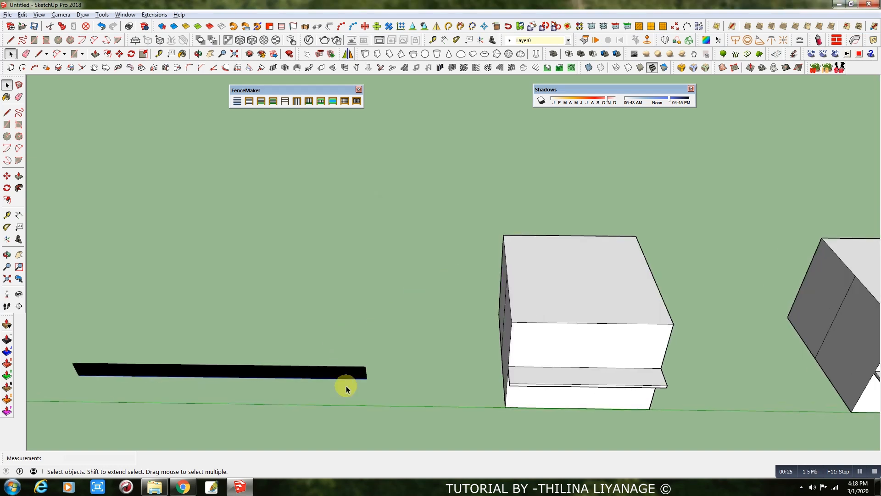
middle_click_drag(332, 387, 334, 409)
scroll(342, 392, "up", 4)
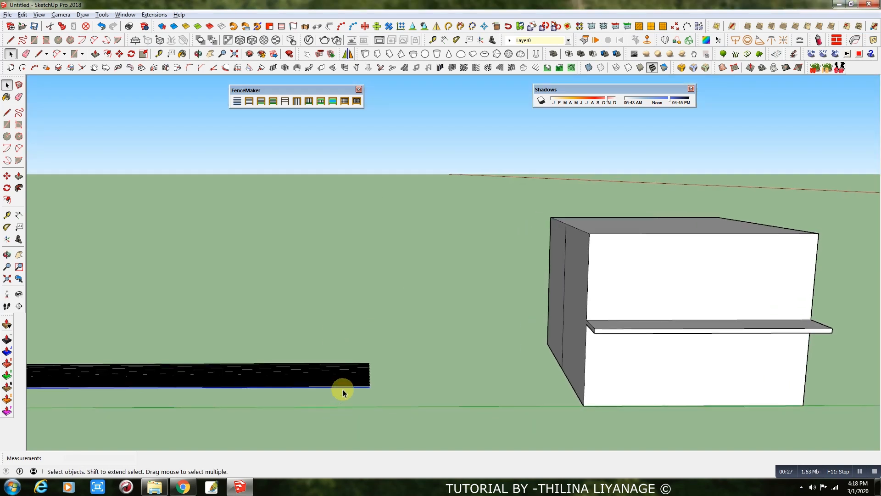
scroll(346, 383, "up", 4)
middle_click_drag(354, 385, 374, 324)
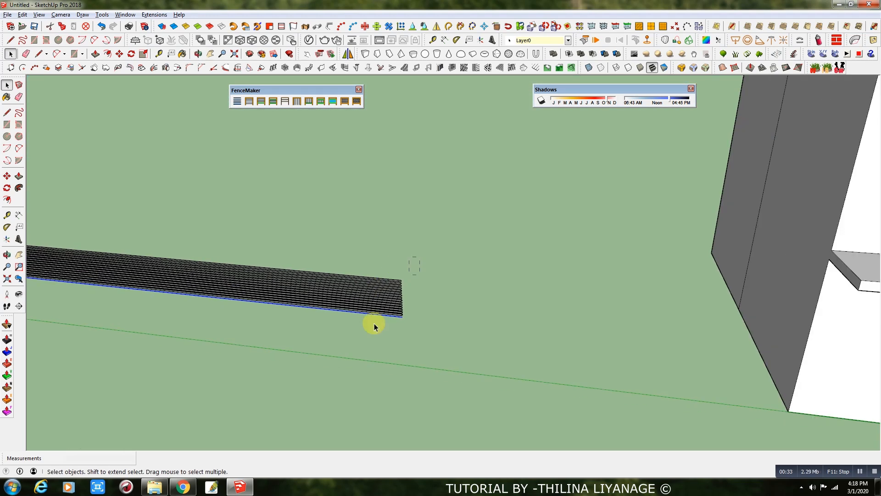
left_click(372, 310)
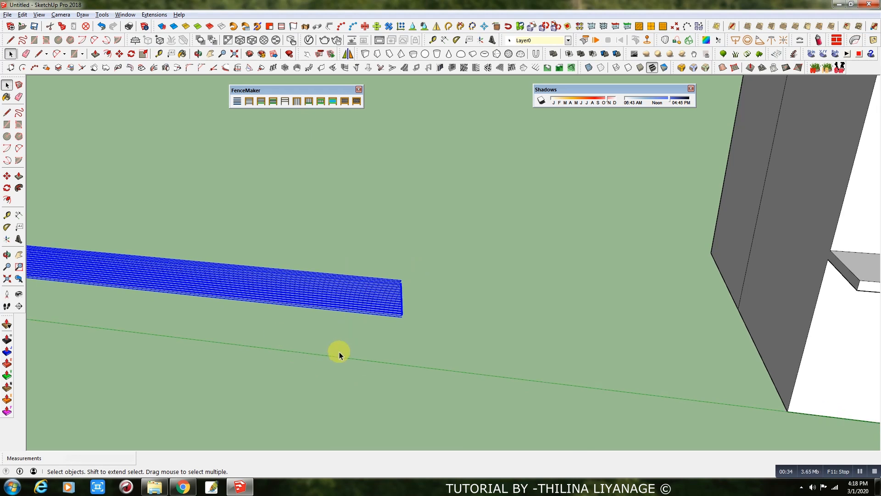
key("Delete")
Step: Generate a 3' high railing with the first FenceMaker pattern along the three outer top edges of the first block's balcony slab
left_click(198, 53)
left_click_drag(623, 226, 390, 299)
key("h")
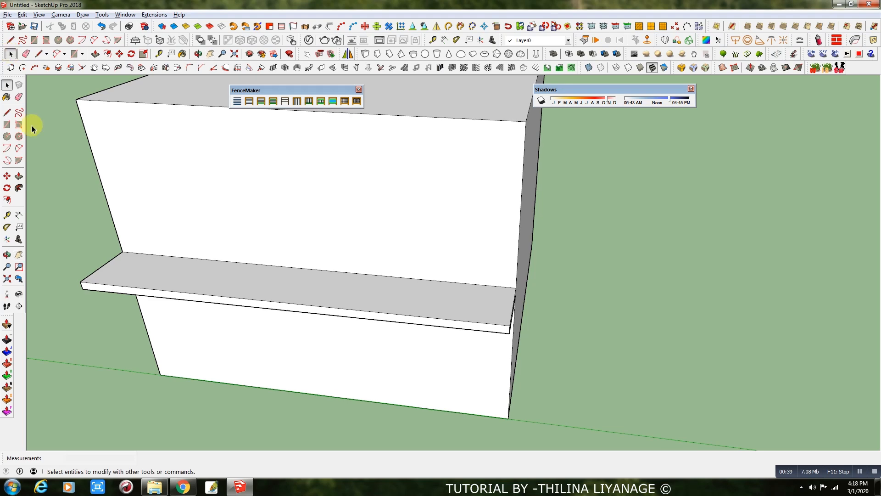
left_click(124, 287, "shift")
middle_click_drag(188, 307, 372, 356)
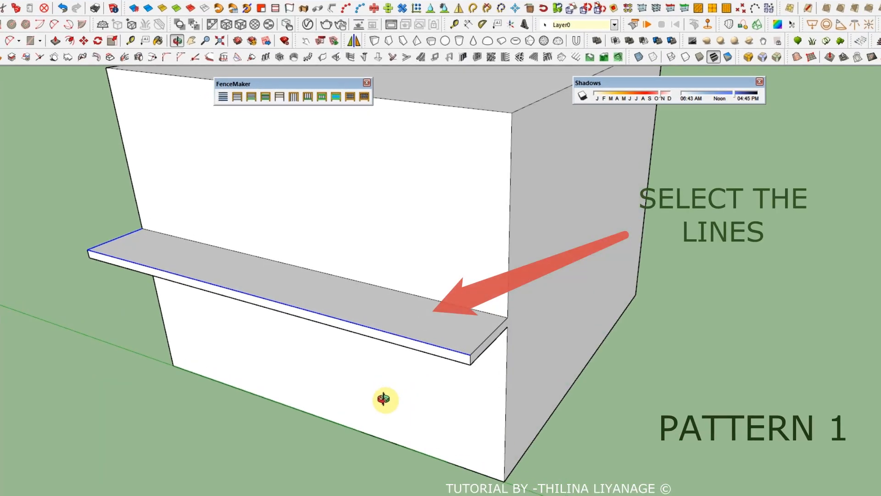
left_click(489, 335, "shift")
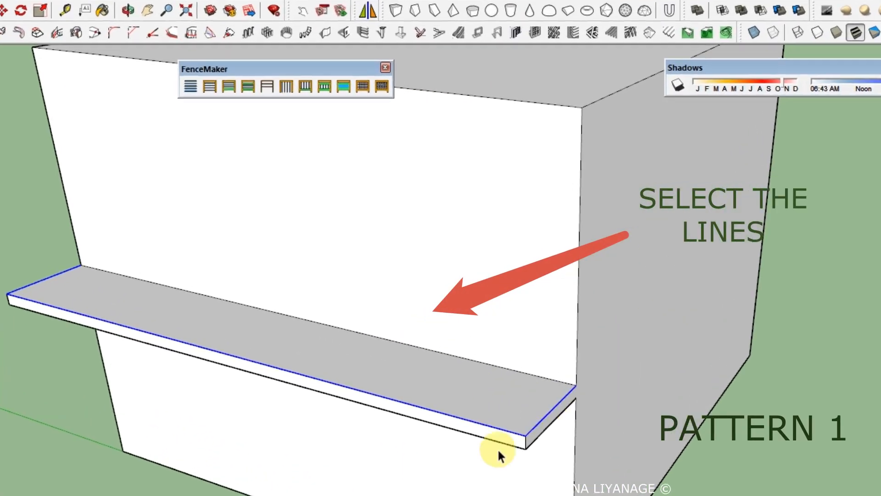
left_click(161, 77)
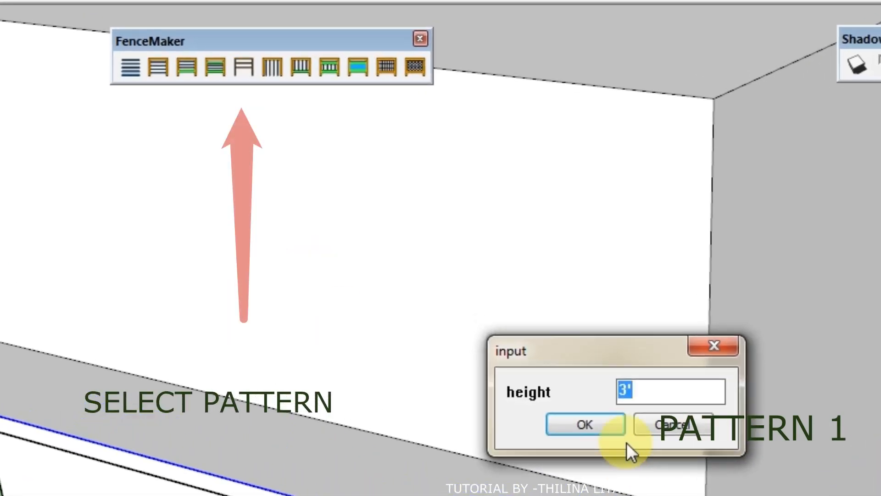
left_click(560, 385)
left_click(685, 454)
Step: Generate a railing with the second FenceMaker pattern at the default height along the second block's three outer balcony edges
middle_click_drag(515, 355, 801, 257)
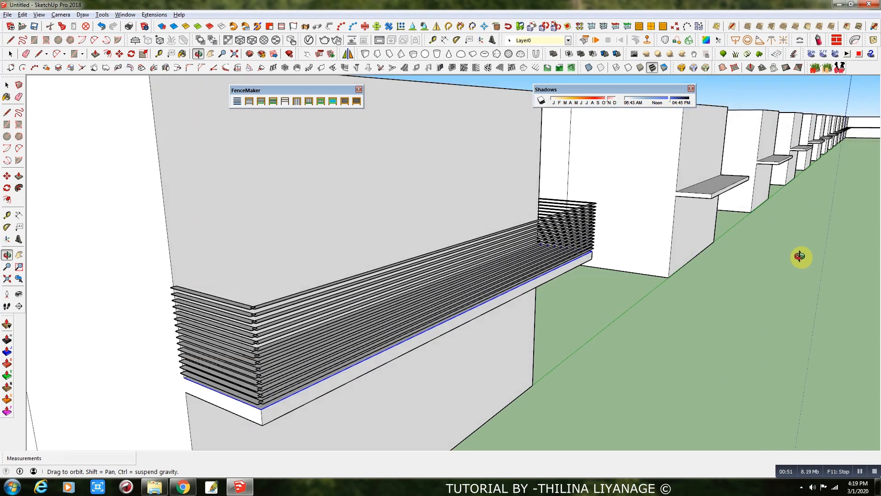
scroll(303, 303, "up", 3)
middle_click_drag(390, 308, 531, 281)
scroll(504, 301, "up", 3)
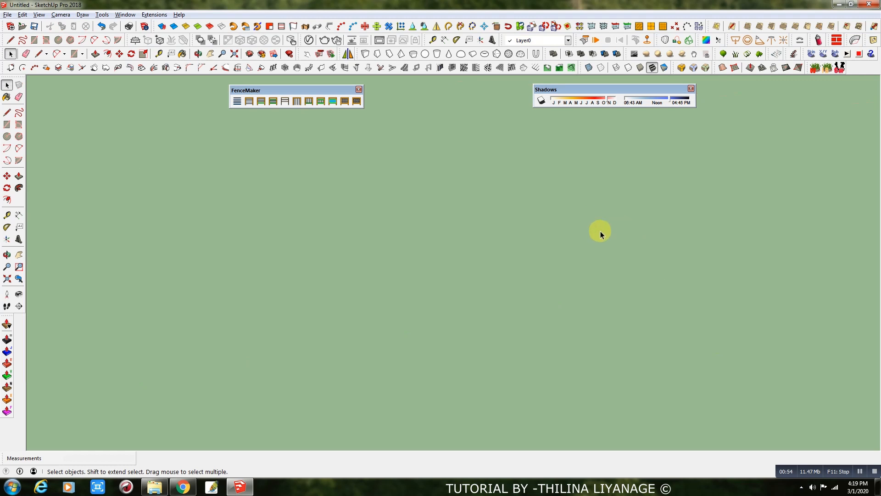
scroll(570, 231, "up", 10)
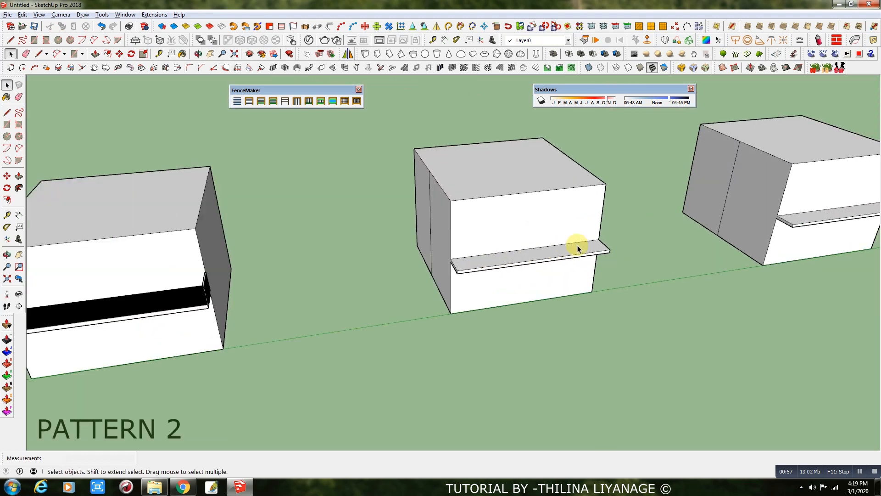
left_click(542, 270, "ctrl")
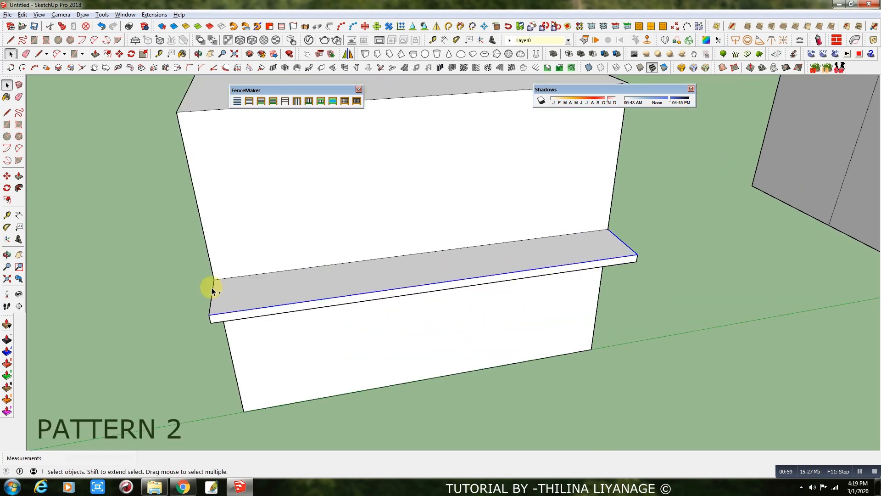
left_click(250, 101)
left_click(426, 250)
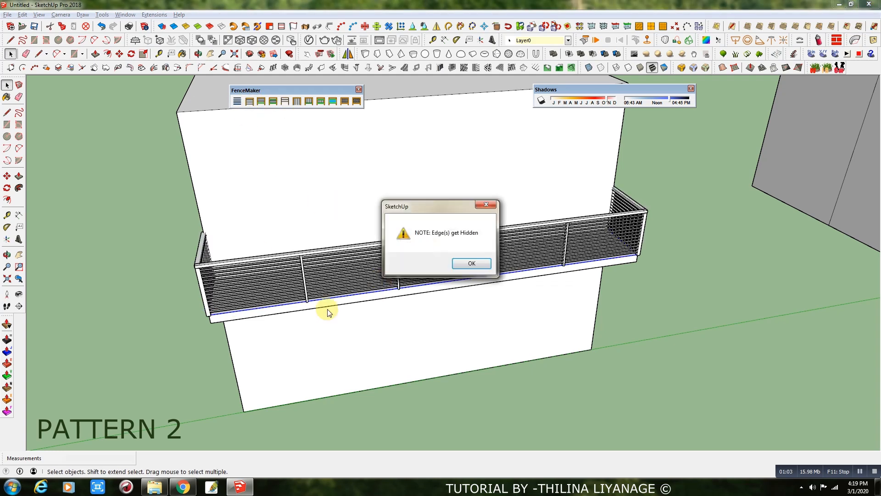
left_click(472, 263)
Step: Generate a railing with the third FenceMaker pattern at the default height along the third block's three outer balcony edges
key("o")
left_click_drag(240, 305, 200, 238)
key("space")
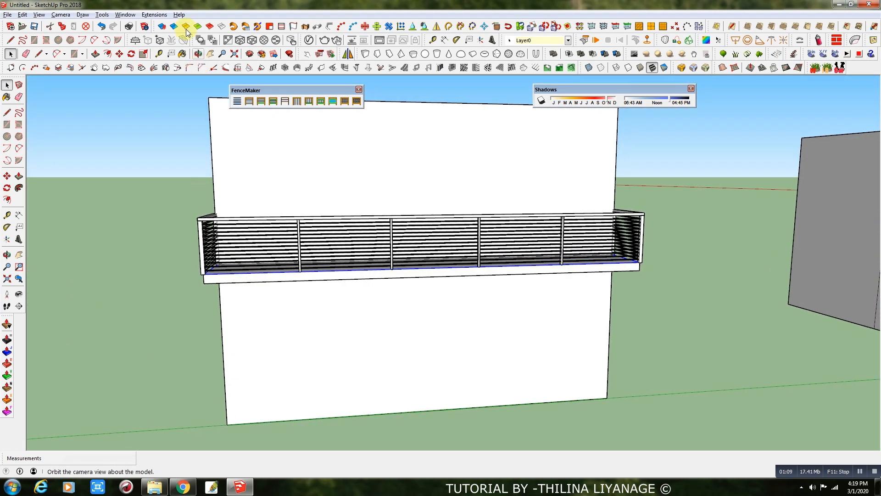
left_click(200, 54)
left_click_drag(582, 251, 344, 349)
left_click(11, 54)
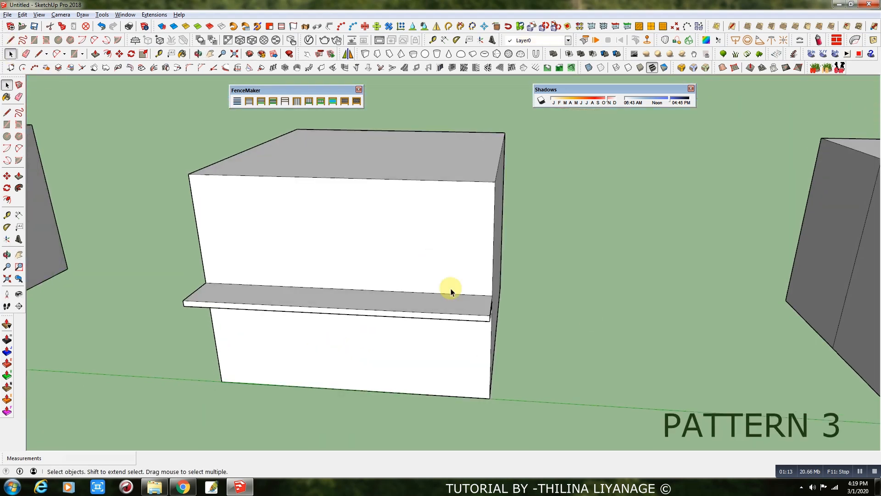
left_click(491, 306, "ctrl")
left_click(198, 290, "ctrl")
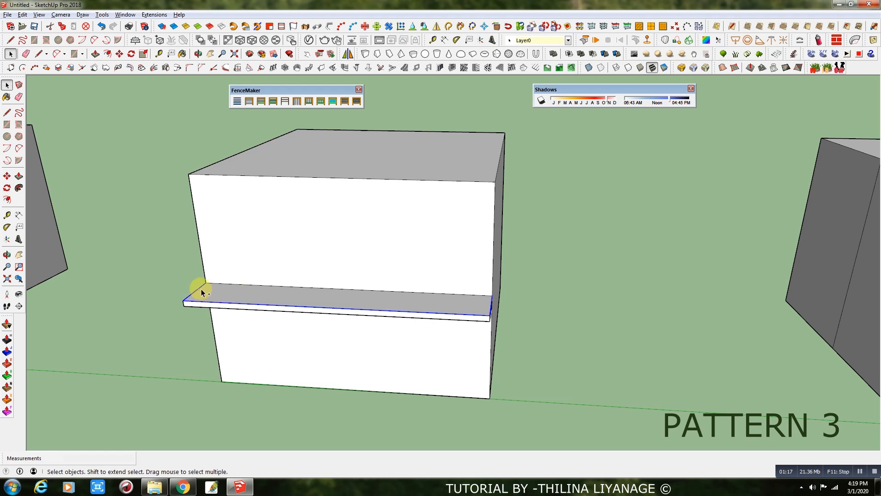
left_click(262, 101)
left_click(435, 252)
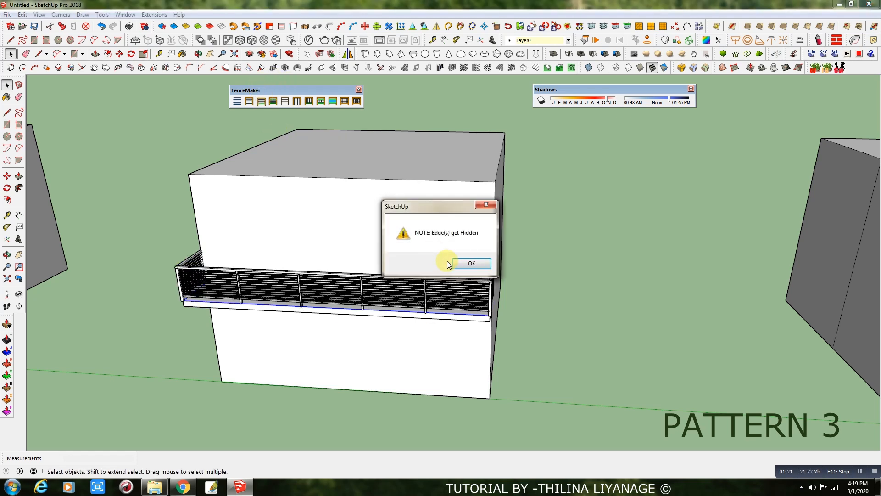
left_click(470, 264)
Step: Generate a railing with the fourth FenceMaker pattern at the default height along the fourth block's three outer balcony edges
middle_click_drag(448, 302, 427, 281)
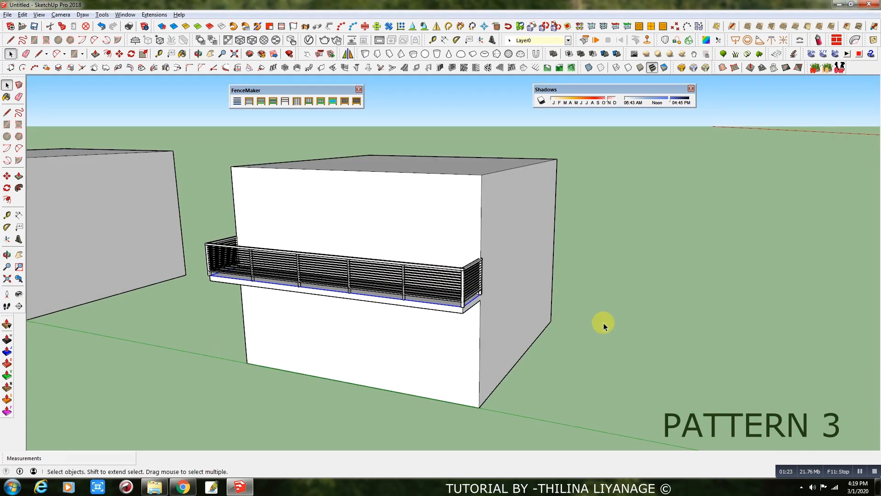
left_click(210, 55)
left_click_drag(167, 230, 53, 216)
left_click_drag(478, 254, 299, 232)
left_click(10, 54)
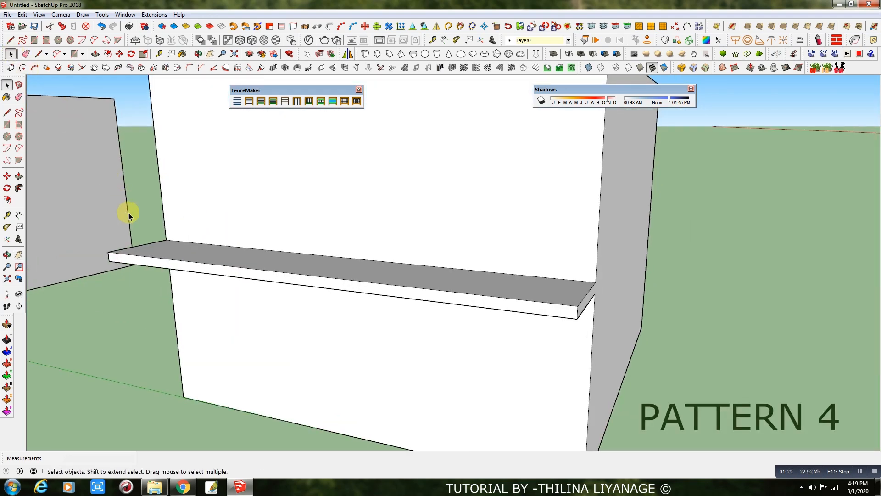
left_click(147, 244)
left_click(168, 260, "ctrl")
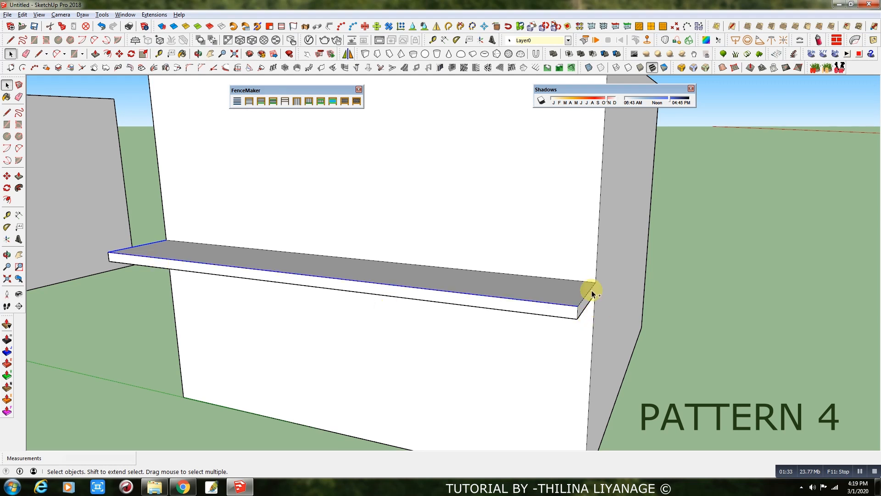
left_click(273, 101)
left_click(428, 251)
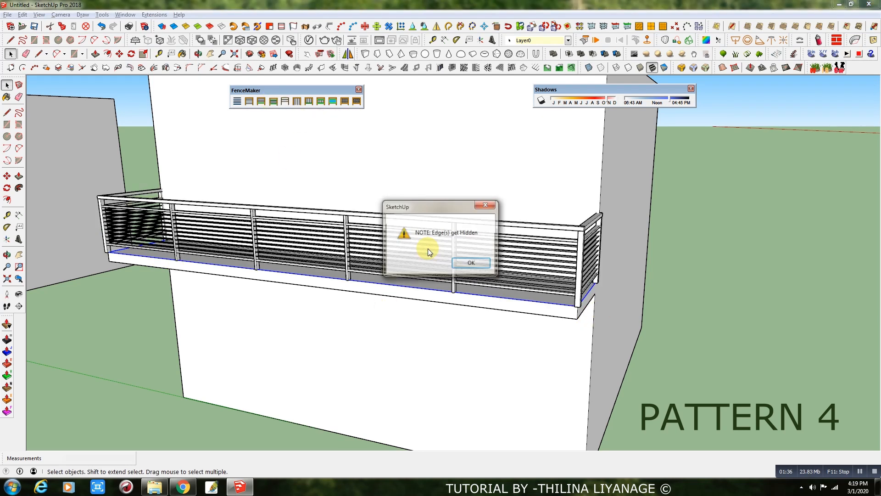
left_click(467, 268)
Step: Generate a 3' high railing with the fifth FenceMaker pattern along the three outer top edges of the fifth block's balcony slab
middle_click_drag(437, 272, 508, 226)
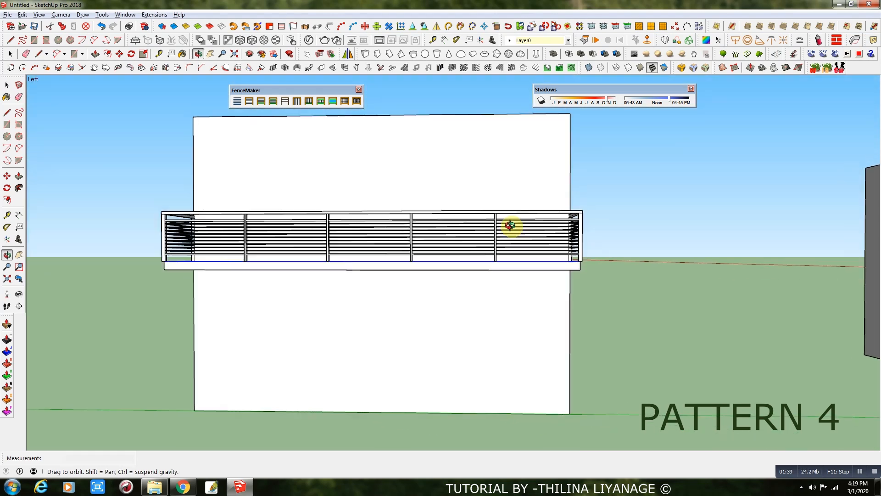
scroll(473, 286, "down", 3)
scroll(476, 285, "down", 2)
scroll(503, 270, "up", 6)
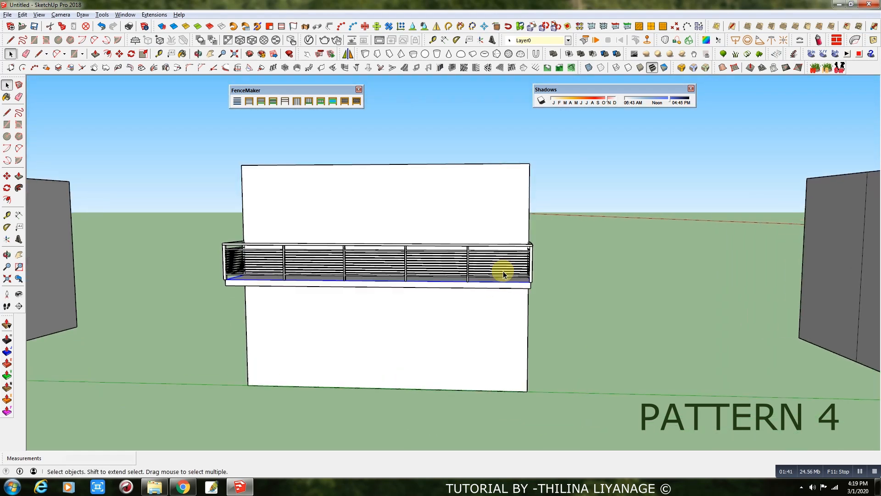
middle_click_drag(502, 270, 452, 277)
scroll(210, 251, "down", 5)
scroll(204, 262, "down", 5)
scroll(671, 301, "up", 4)
middle_click_drag(670, 302, 572, 317)
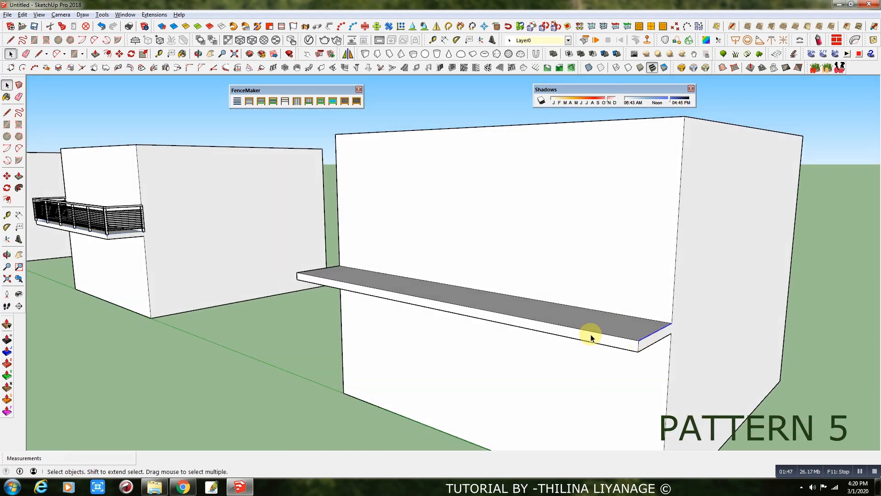
left_click(469, 311, "ctrl")
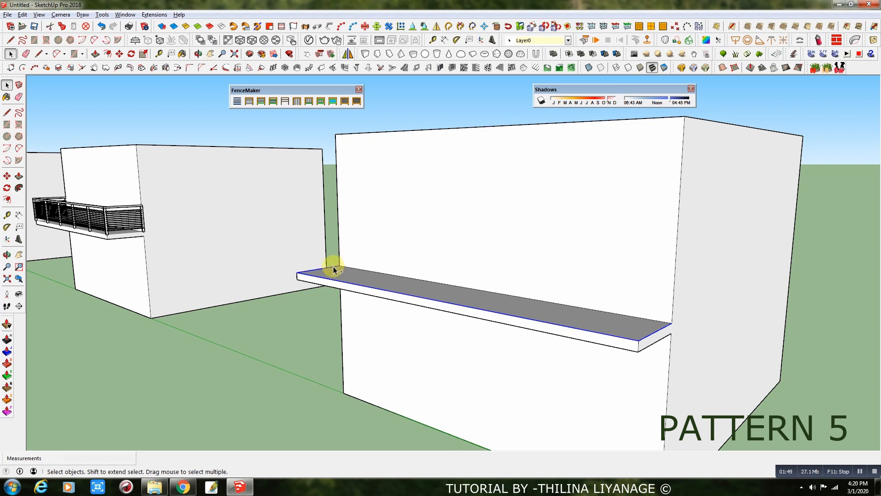
left_click(285, 102)
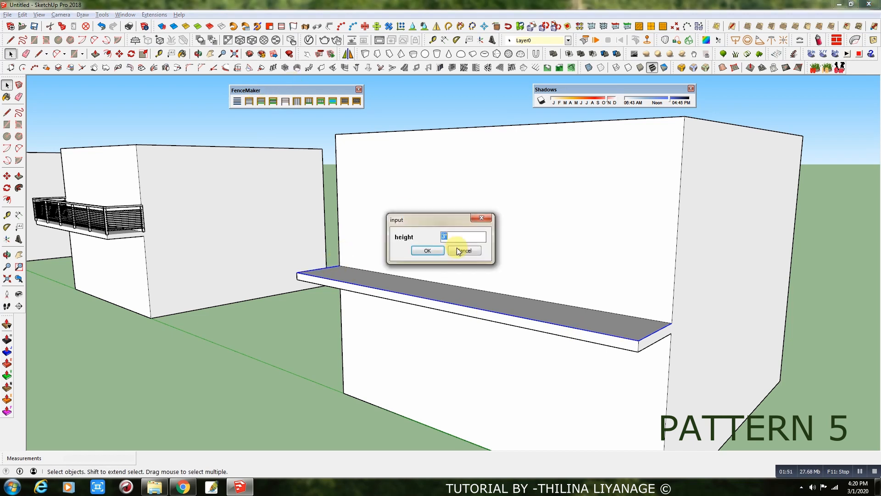
left_click(418, 252)
left_click(471, 263)
Step: Generate a railing with the sixth FenceMaker pattern at the default height along the sixth block's three outer balcony edges
middle_click_drag(566, 291, 601, 299)
scroll(225, 253, "down", 7)
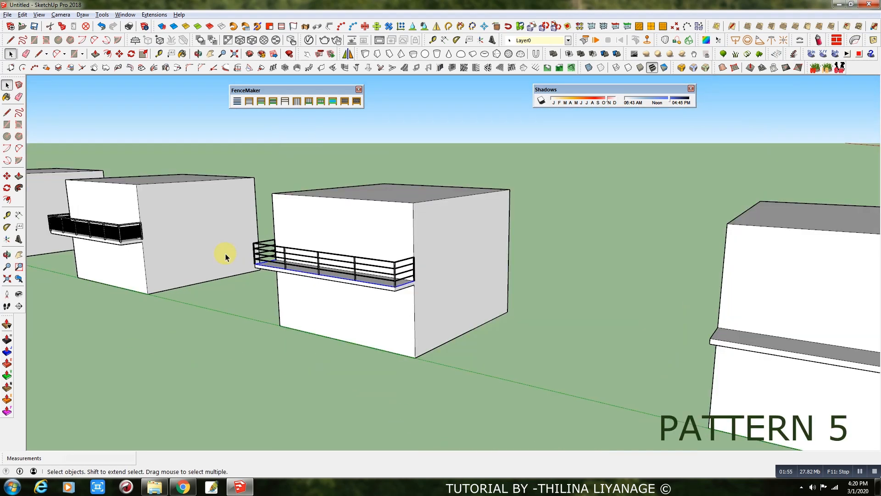
scroll(579, 319, "up", 3)
left_click(706, 331)
scroll(556, 302, "up", 3)
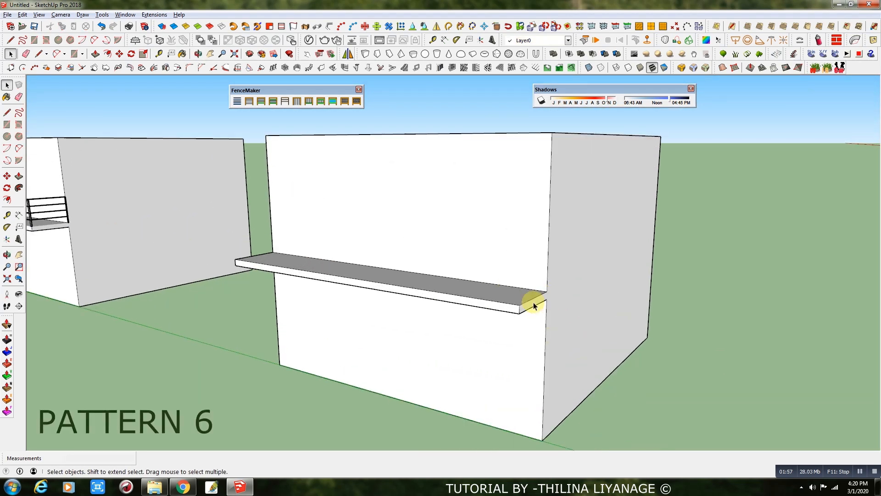
left_click(532, 299, "ctrl")
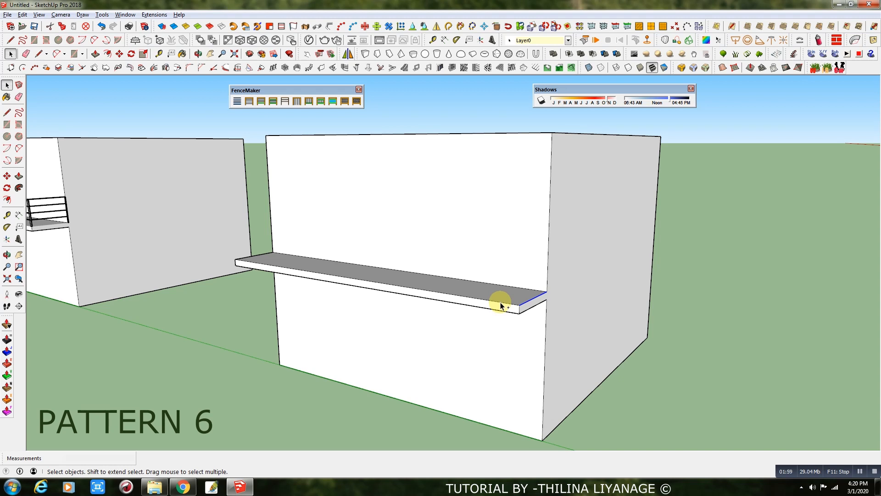
left_click(502, 303, "ctrl")
left_click(262, 256, "ctrl")
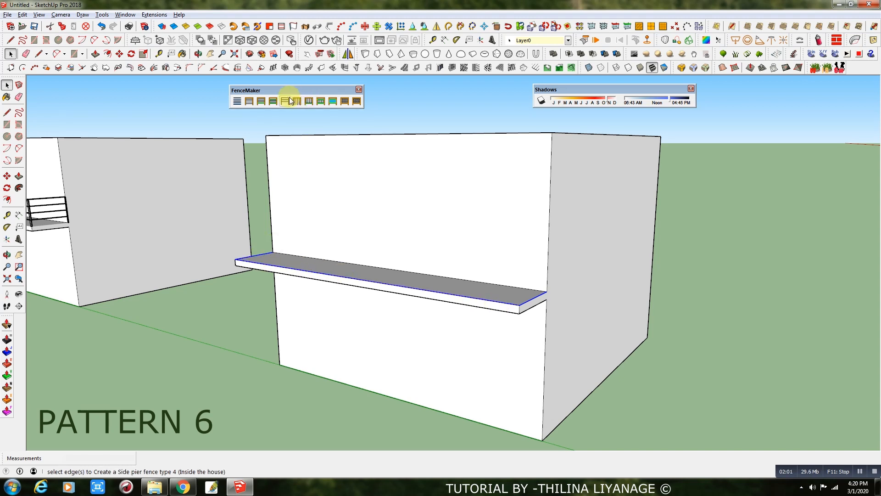
left_click(299, 103)
left_click(436, 252)
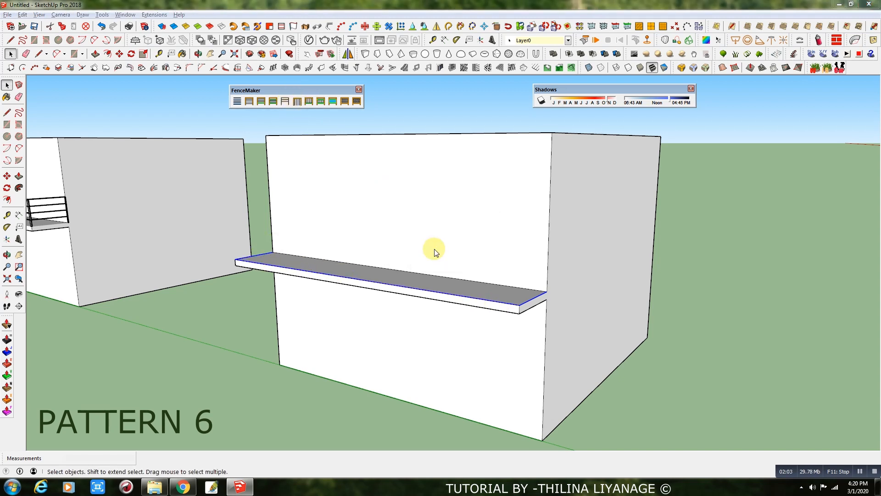
left_click(471, 262)
middle_click_drag(468, 260, 492, 222)
left_click(505, 224)
left_click(526, 219)
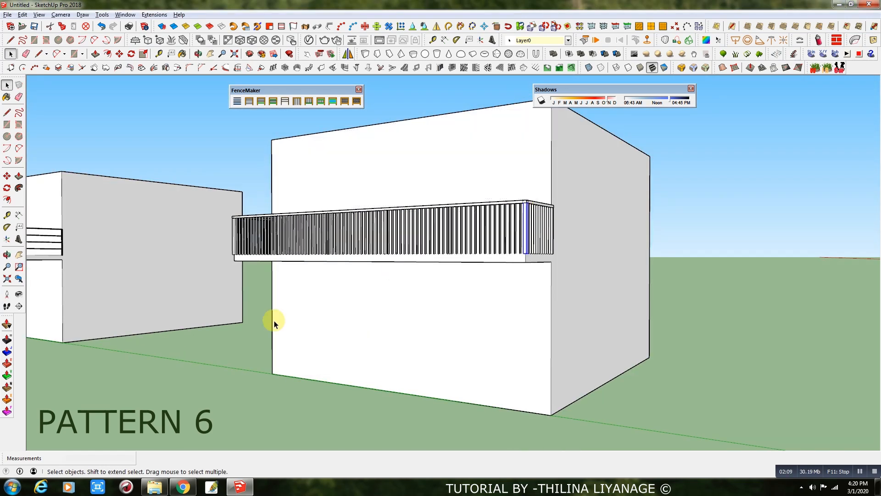
middle_click_drag(530, 241, 484, 295)
scroll(311, 273, "down", 5)
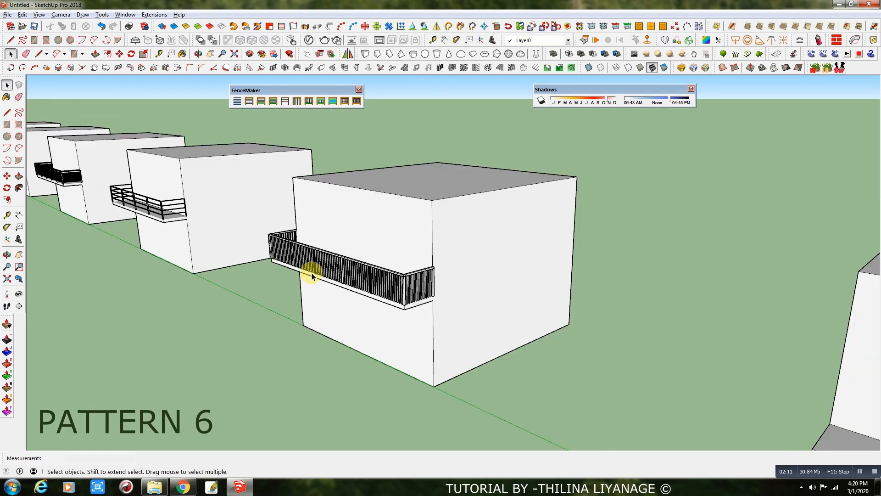
Step: Generate a 3' high railing with the seventh FenceMaker pattern along the seventh block's three outer balcony edges
scroll(436, 252, "down", 2)
scroll(511, 311, "up", 6)
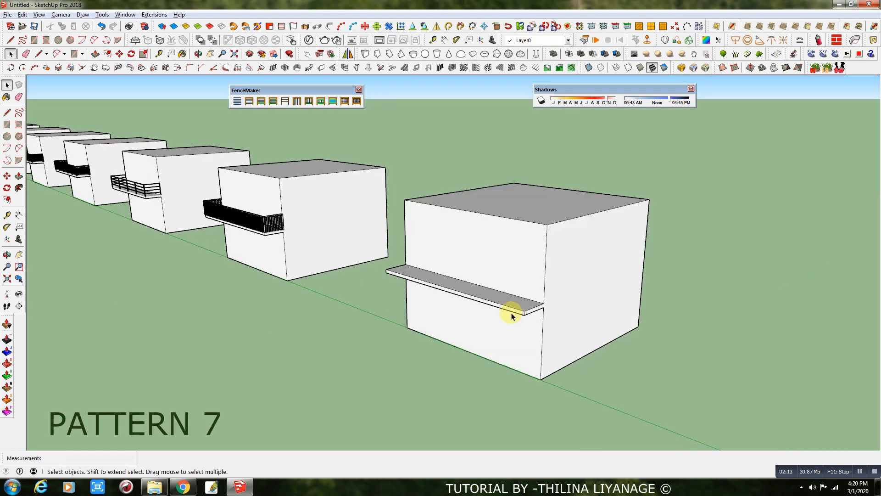
left_click(544, 306)
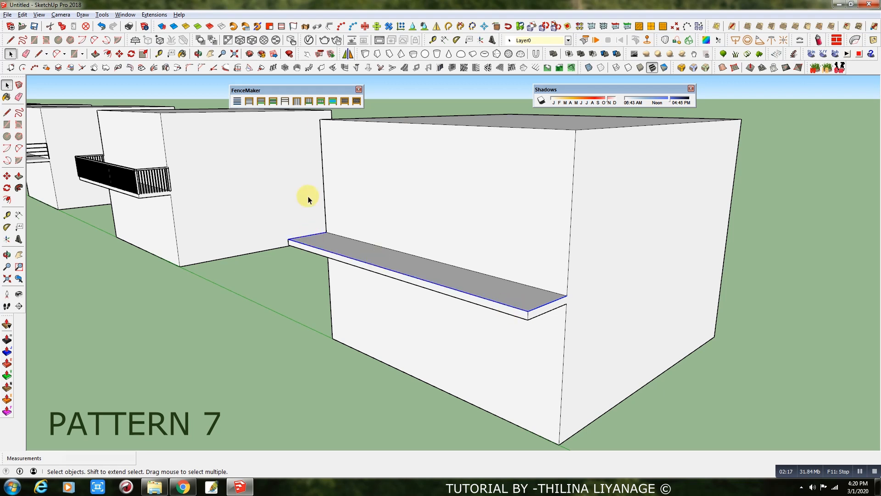
left_click(310, 101)
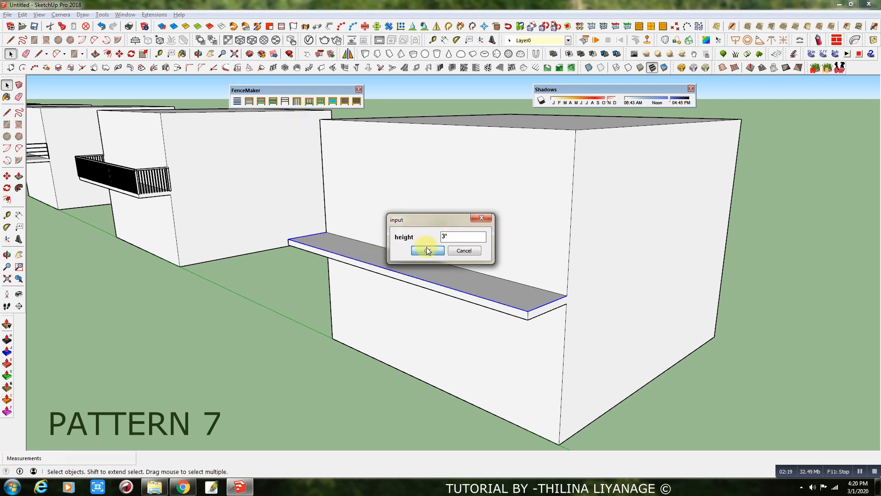
left_click(426, 251)
left_click(456, 262)
middle_click_drag(457, 262, 645, 237)
scroll(275, 302, "down", 2)
scroll(275, 302, "down", 3)
Step: Generate a 3' high railing with the eighth FenceMaker pattern along the eighth block's three outer balcony edges and inspect its corner post
middle_click_drag(466, 285, 322, 299)
scroll(799, 331, "up", 2)
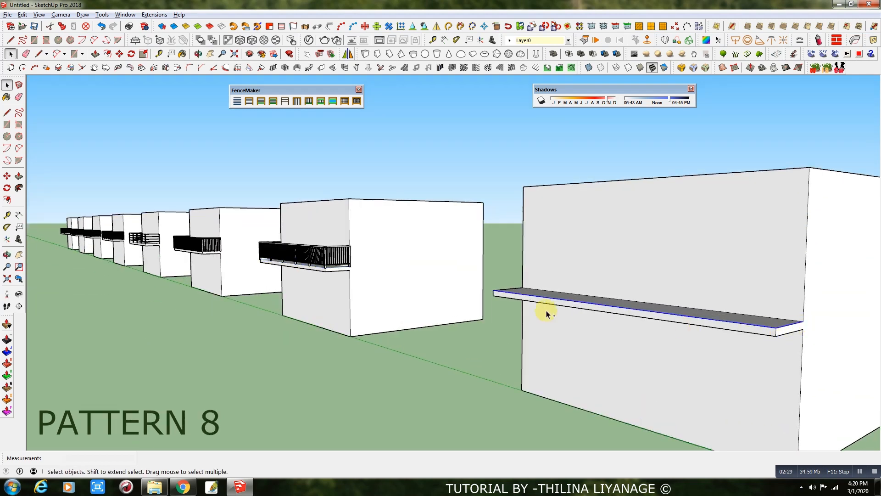
left_click(320, 103)
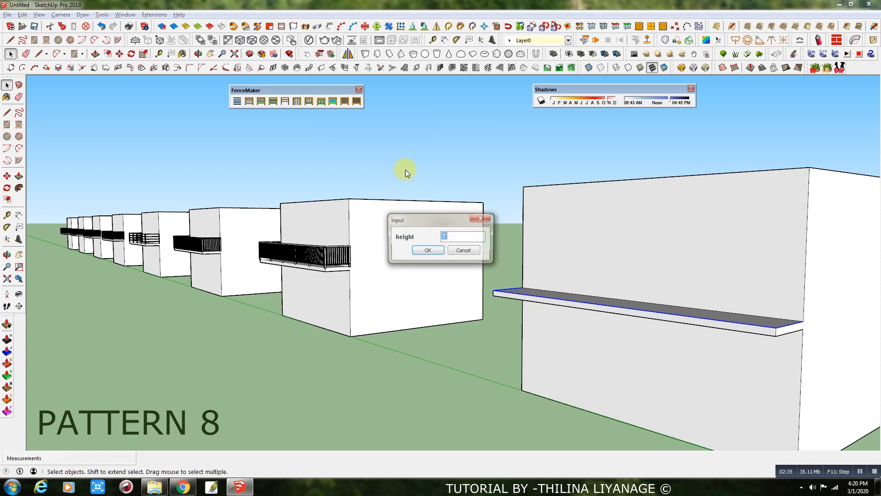
left_click(429, 250)
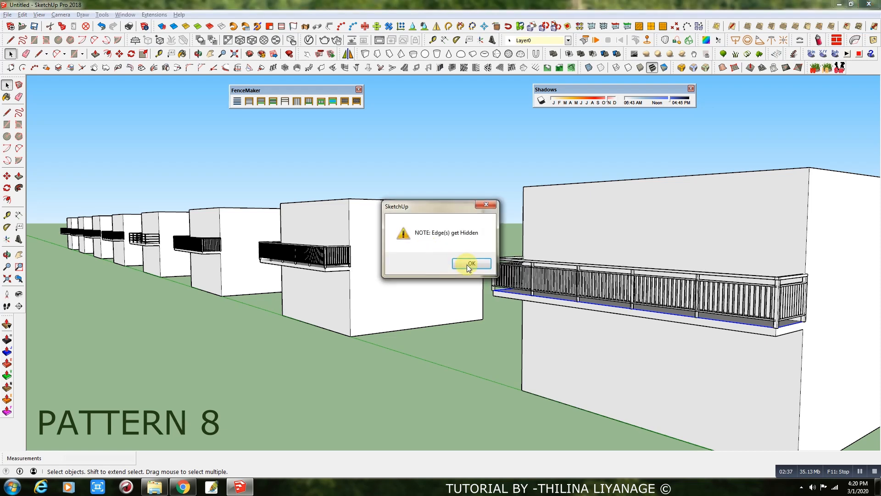
left_click(468, 264)
scroll(822, 299, "up", 5)
middle_click_drag(702, 299, 715, 281)
left_click(613, 238)
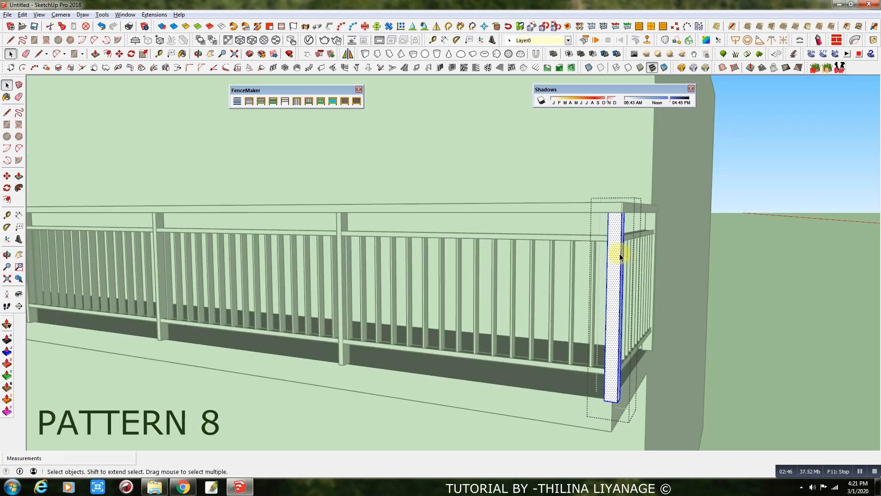
left_click(615, 252)
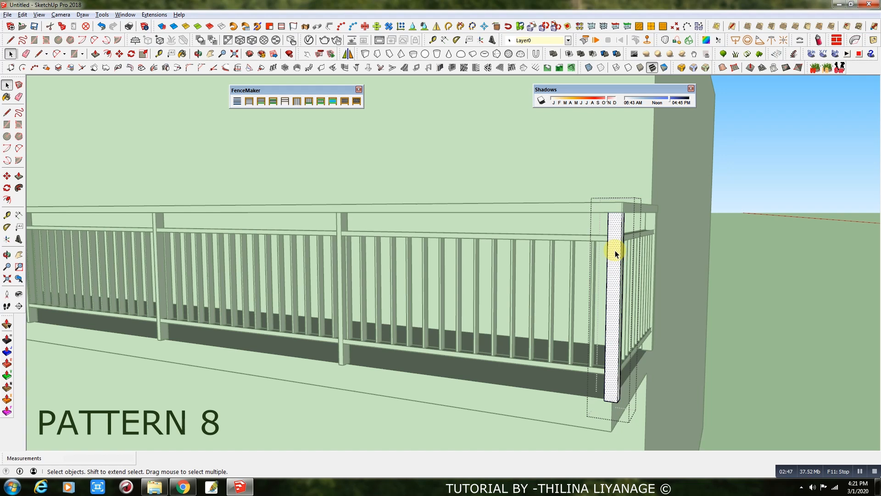
key("Escape")
scroll(356, 260, "down", 9)
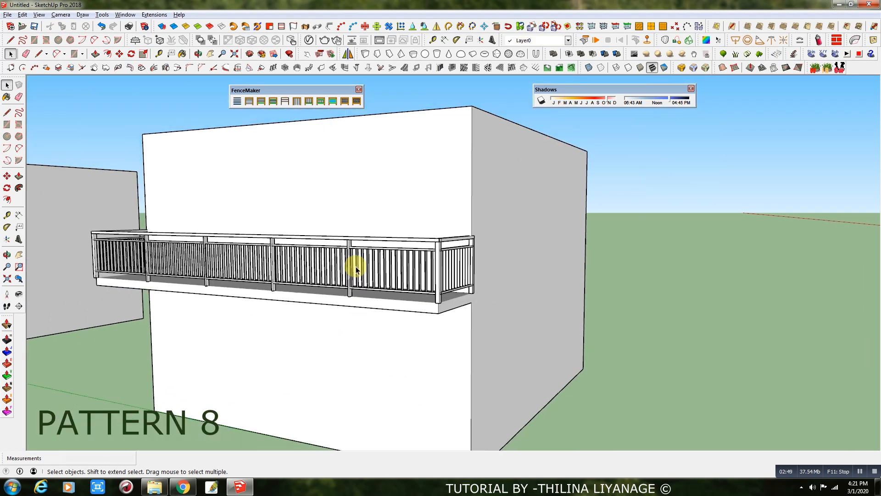
Step: Generate a 3' high glass-panelled railing with the ninth FenceMaker pattern along the ninth block's three outer balcony edges
middle_click_drag(557, 281, 709, 335)
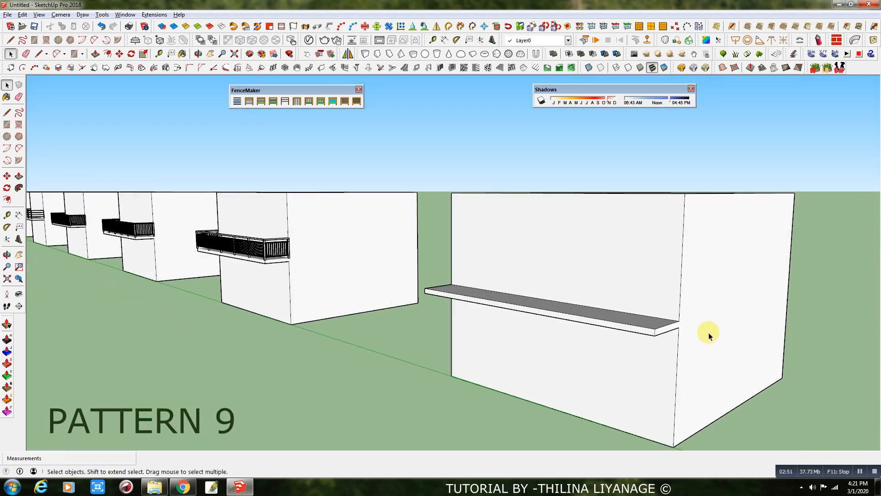
left_click(673, 325)
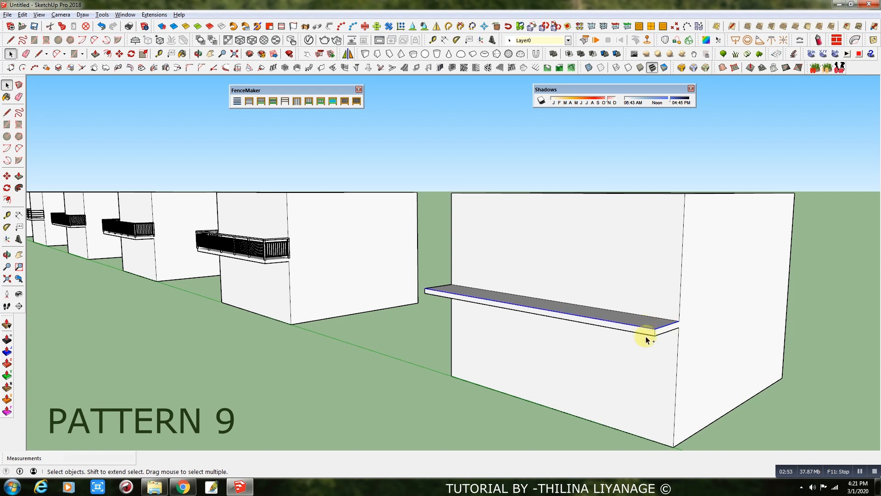
left_click(321, 101)
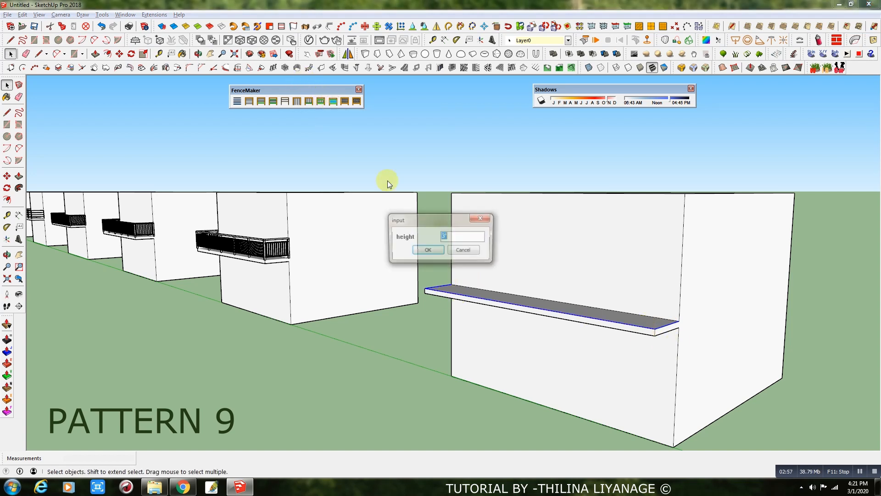
left_click(426, 250)
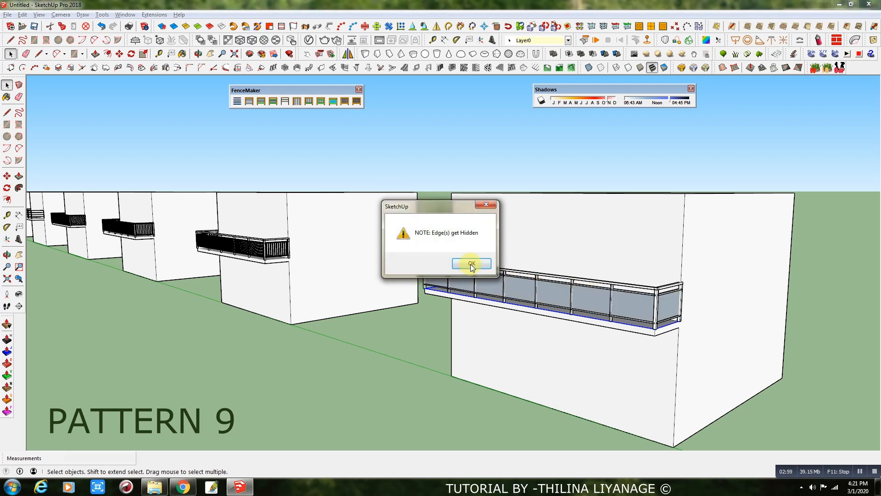
left_click(471, 264)
scroll(662, 303, "up", 6)
middle_click_drag(662, 301, 586, 299)
Step: Open the ninth railing's front glass group for editing and paint it with Translucent Glass Gray from the Glass and Mirrors materials
key("space")
left_click(585, 302)
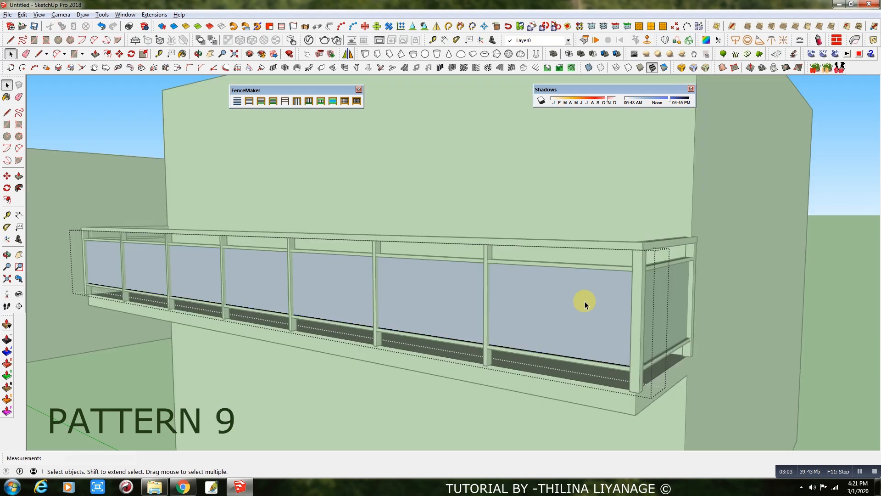
left_click(153, 15)
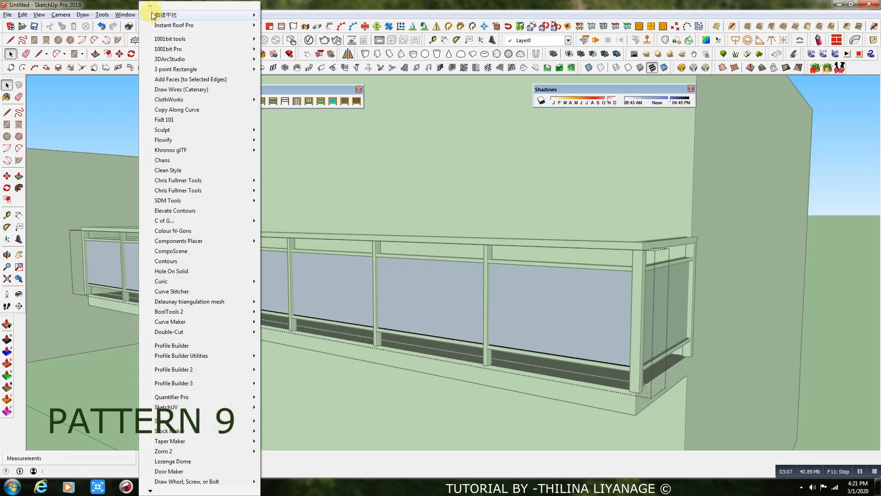
mouse_move(121, 16)
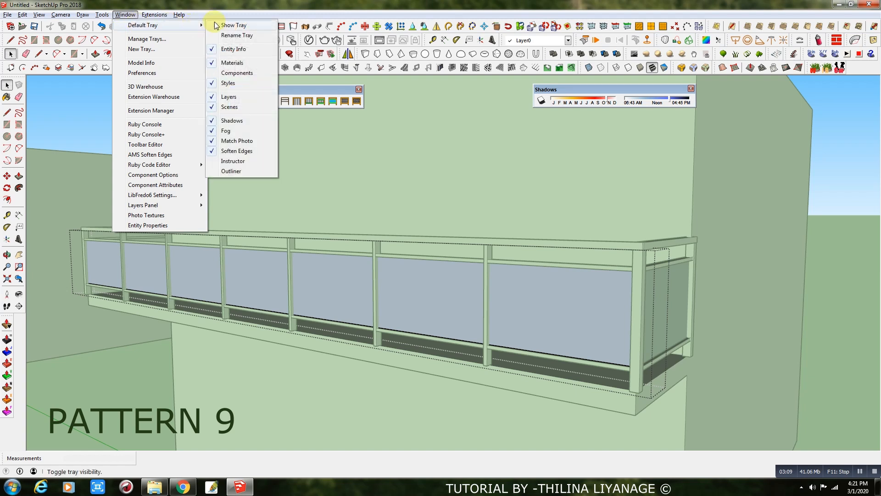
left_click(217, 26)
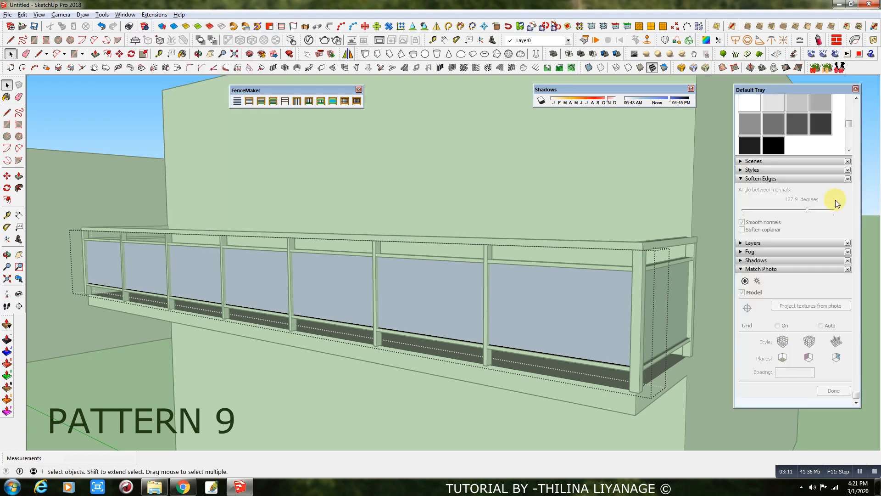
left_click_drag(849, 122, 850, 90)
scroll(822, 123, "up", 5)
left_click(837, 166)
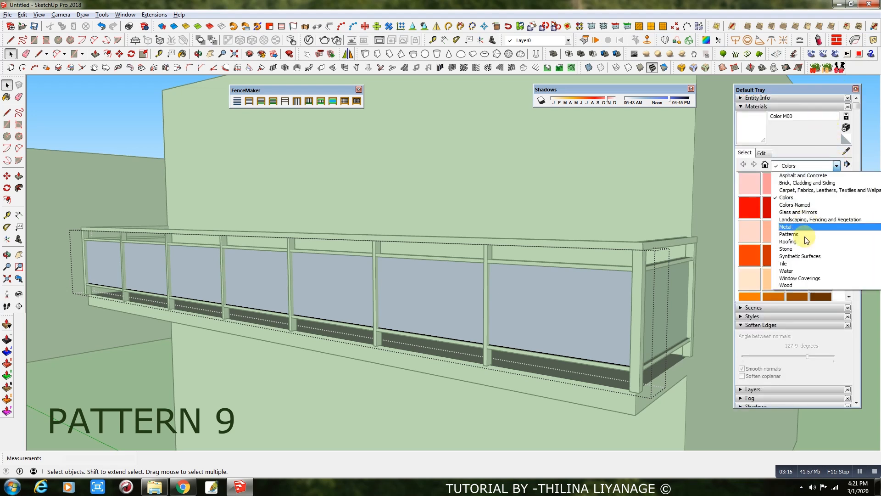
left_click(798, 212)
left_click(624, 316)
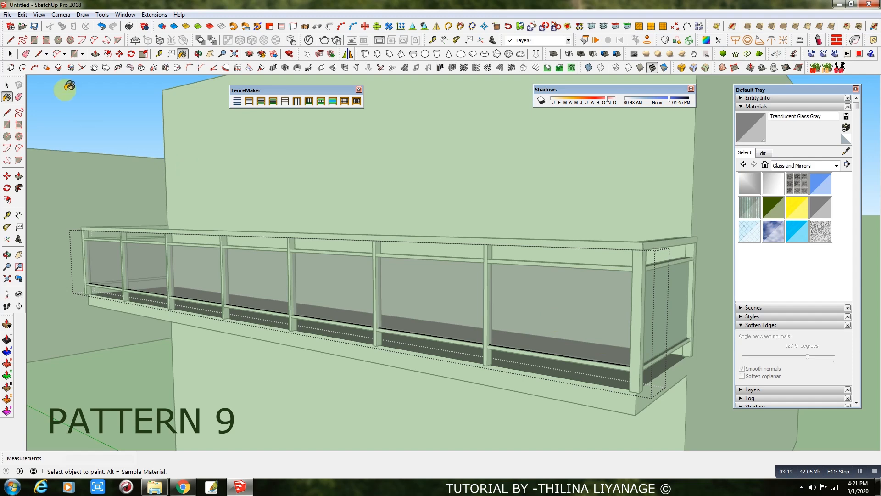
Step: Close the glass group and apply Translucent Glass Gray to the glass at both short ends of the ninth railing
left_click(11, 53)
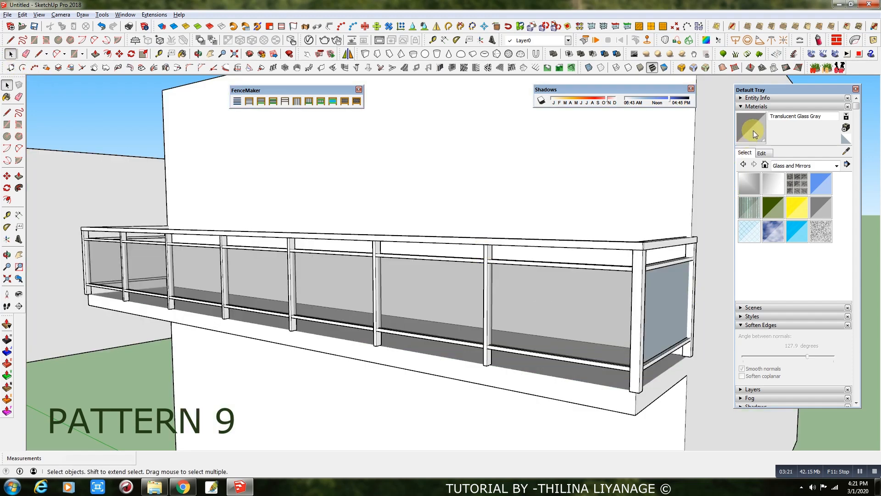
left_click(753, 131)
left_click(668, 277)
mouse_move(121, 249)
middle_mouse_down()
mouse_move(695, 231)
mouse_move(264, 231)
mouse_move(226, 245)
middle_mouse_up()
left_click(231, 251)
scroll(225, 245, "down", 1)
left_click_drag(497, 299, 256, 303)
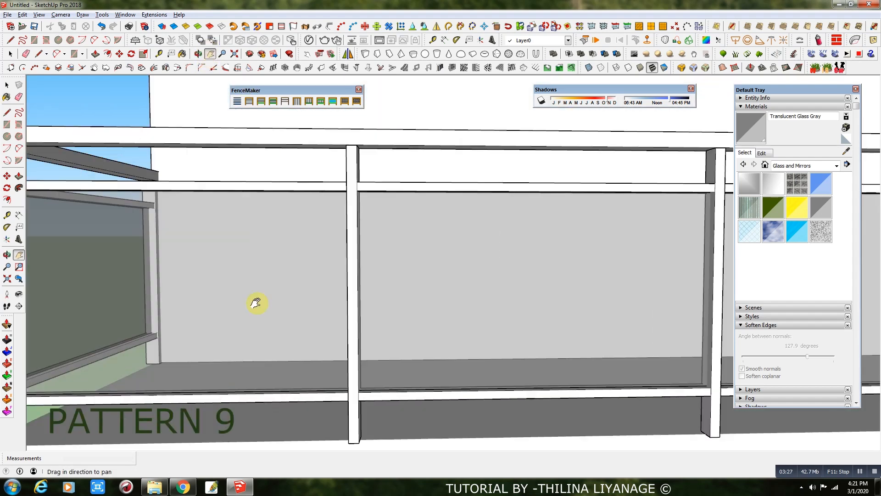
scroll(275, 350, "down", 8)
scroll(192, 311, "down", 2)
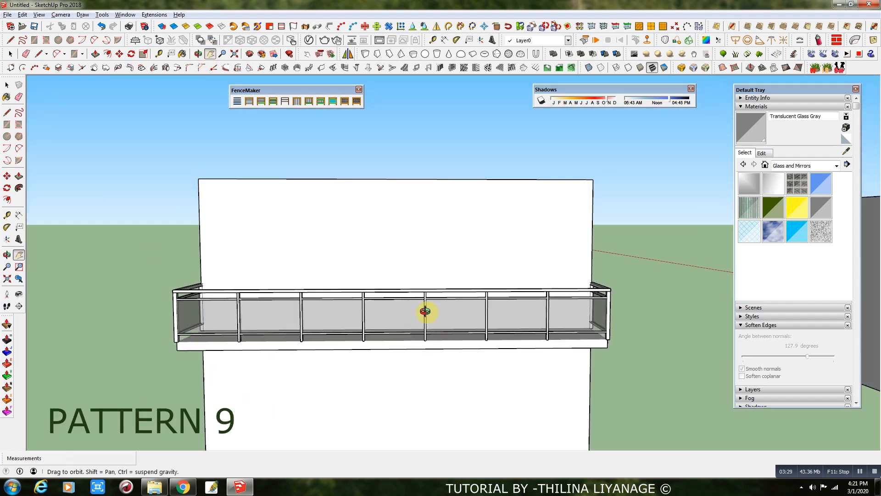
Step: Generate a vertical crossing fence with the tenth FenceMaker pattern at the default height along the tenth block's three outer balcony edges
middle_click_drag(455, 305, 252, 290)
scroll(277, 317, "down", 6)
middle_click_drag(278, 317, 436, 344)
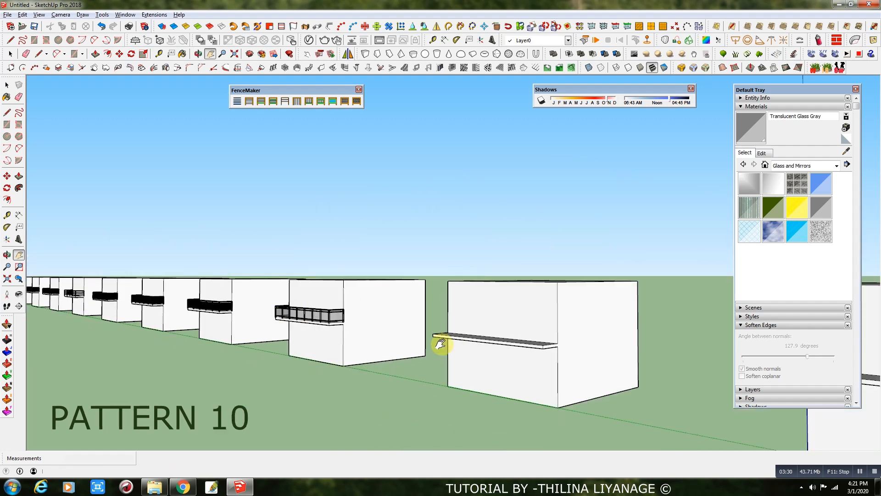
scroll(464, 358, "up", 4)
left_click(10, 54)
left_click(533, 355)
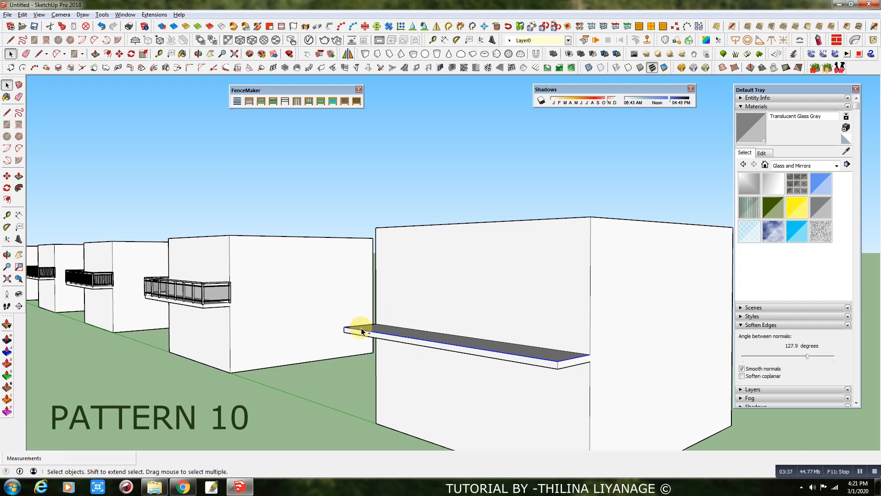
scroll(362, 327, "up", 4)
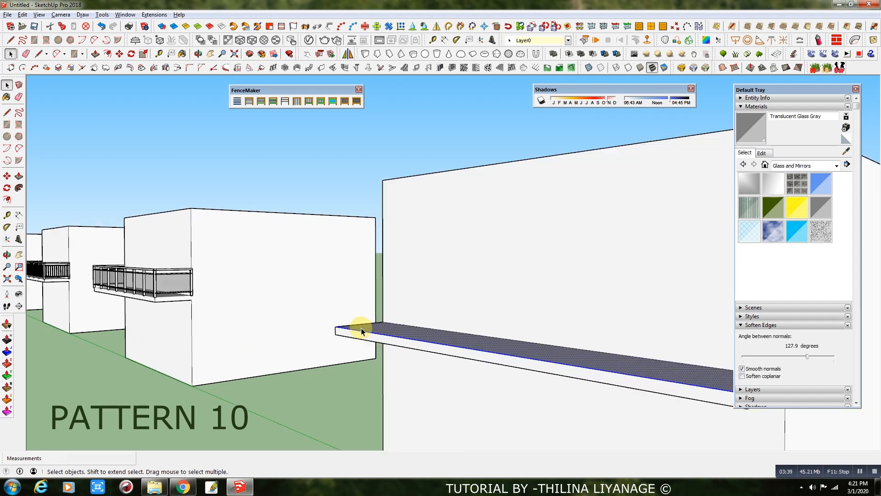
left_click(393, 332, "shift")
left_click(344, 101)
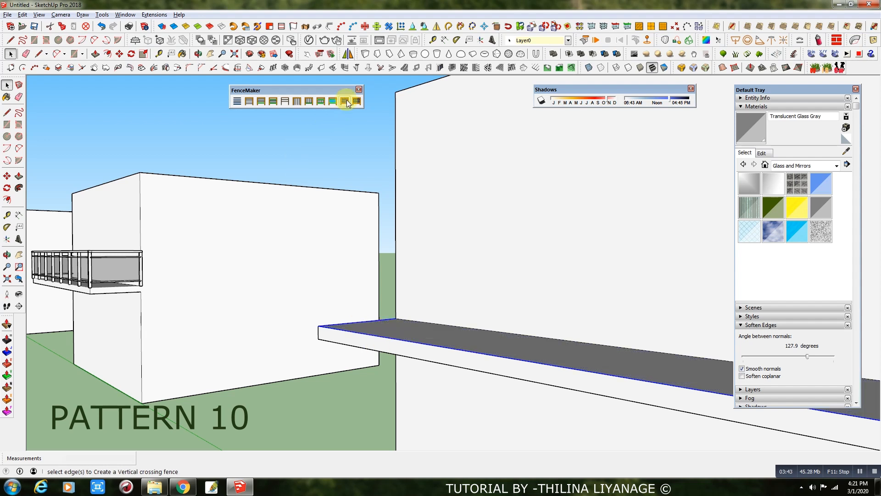
left_click(426, 252)
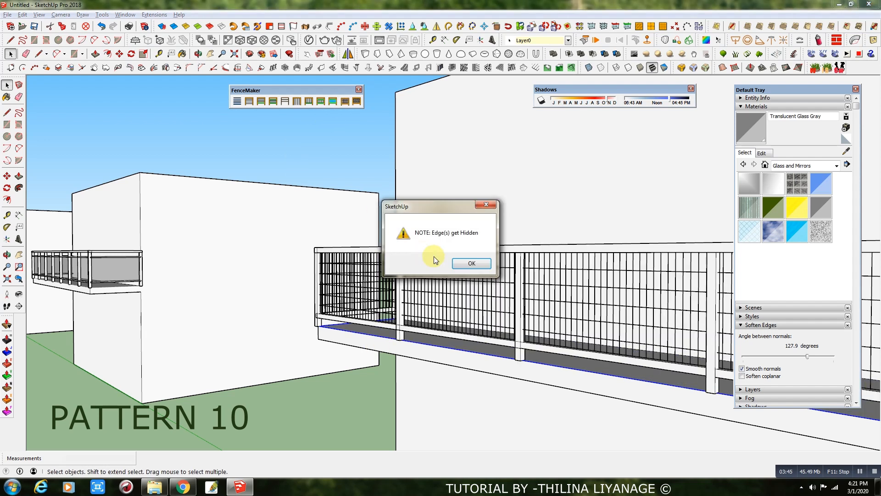
left_click(469, 268)
scroll(383, 324, "down", 3)
scroll(239, 258, "down", 3)
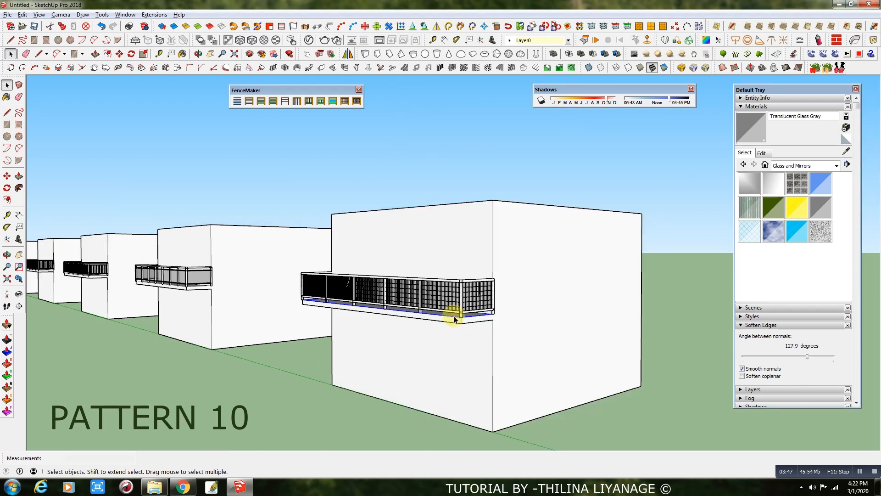
Step: Generate a 3' high mesh fence with the eleventh FenceMaker pattern along the eleventh block's three outer balcony edges, and remove it again
scroll(432, 292, "up", 3)
scroll(433, 292, "down", 5)
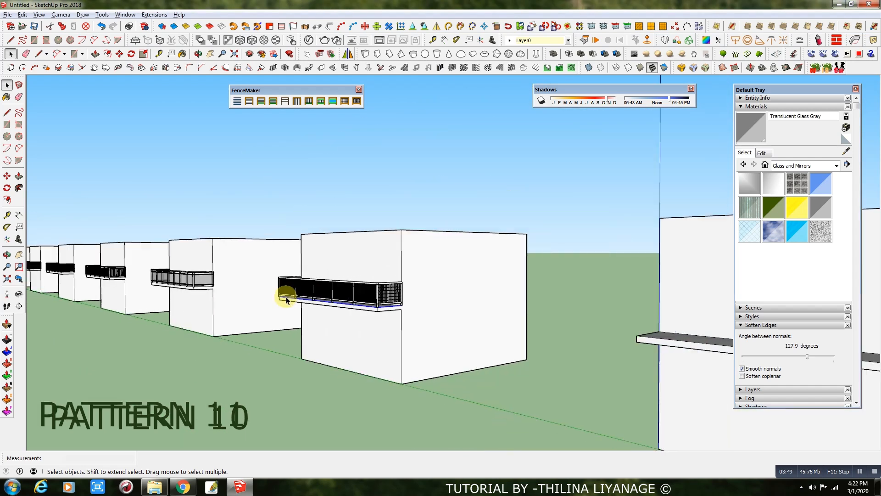
scroll(528, 327, "up", 5)
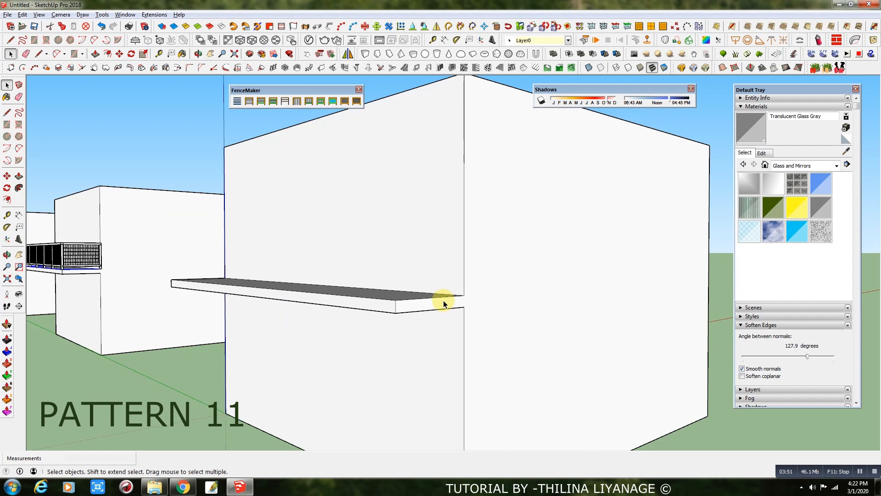
left_click(441, 302)
double_click(425, 302)
left_click(390, 303)
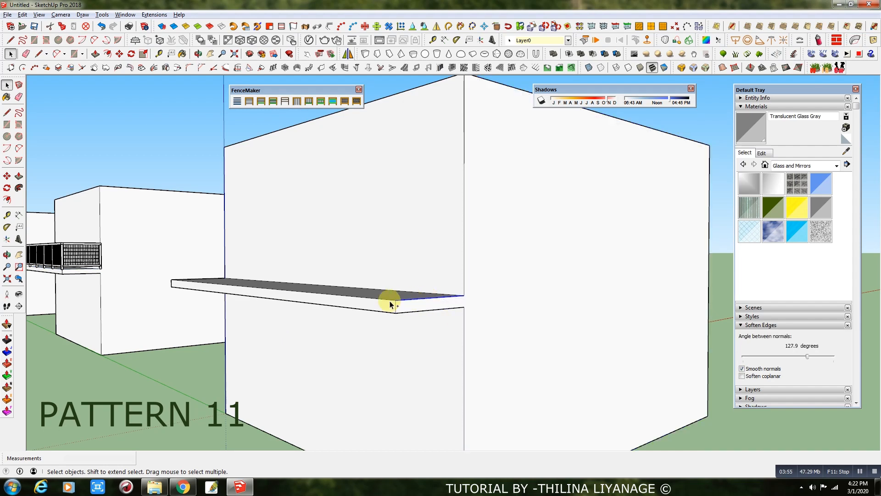
middle_click_drag(388, 303, 284, 294)
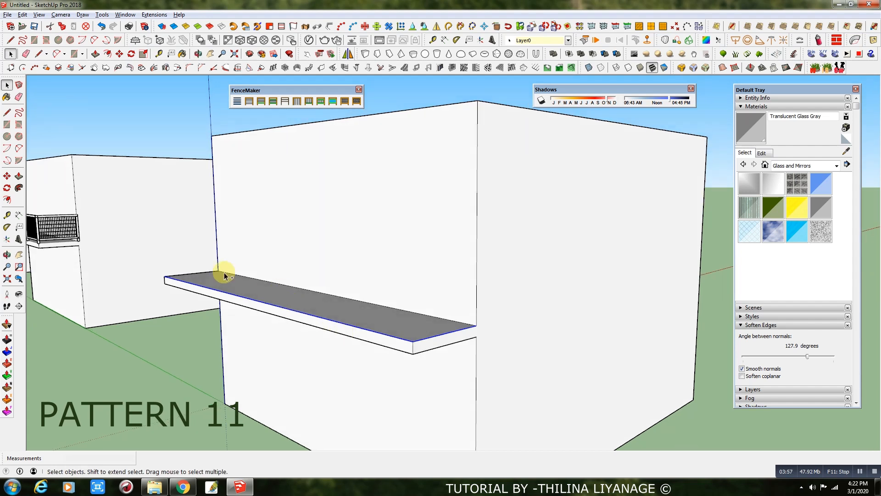
left_click(356, 101)
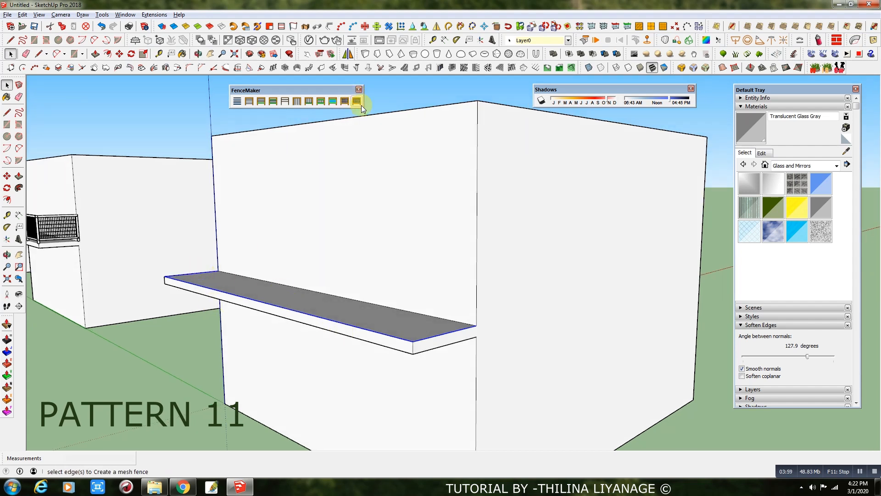
left_click(423, 252)
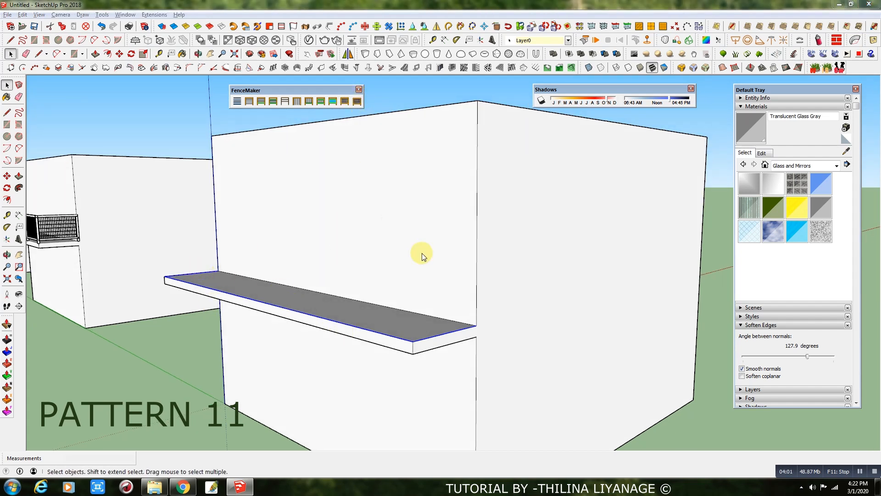
left_click(471, 263)
scroll(453, 262, "down", 3)
middle_click_drag(453, 262, 261, 298)
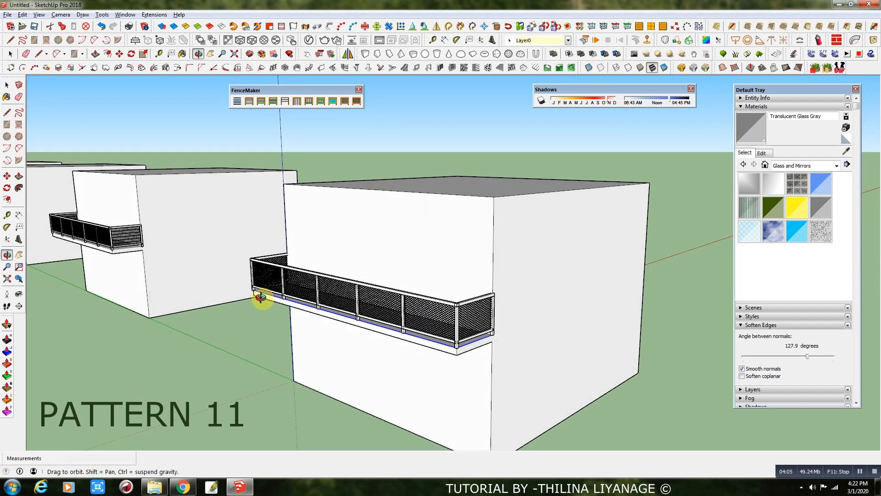
left_click(376, 299)
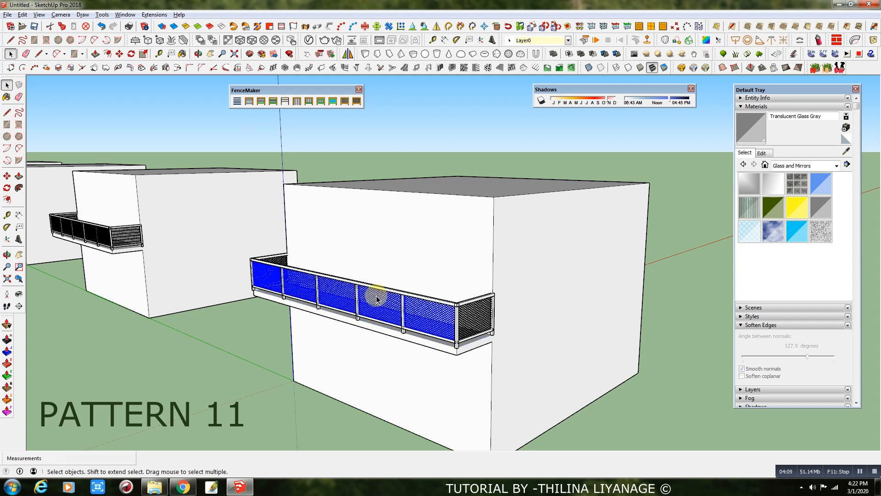
key("Delete")
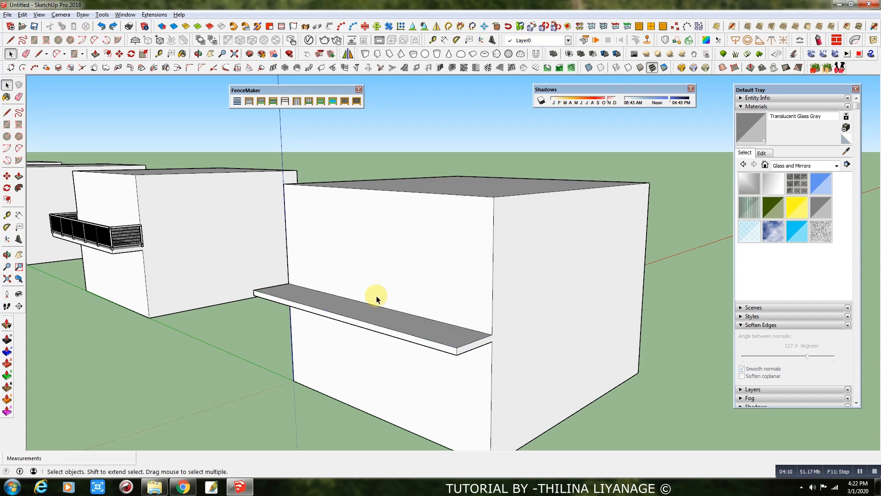
Step: Try a 10' high mesh fence with the eleventh FenceMaker pattern along only the balcony's long front edge, inspect the mesh, and undo it
left_click(361, 324)
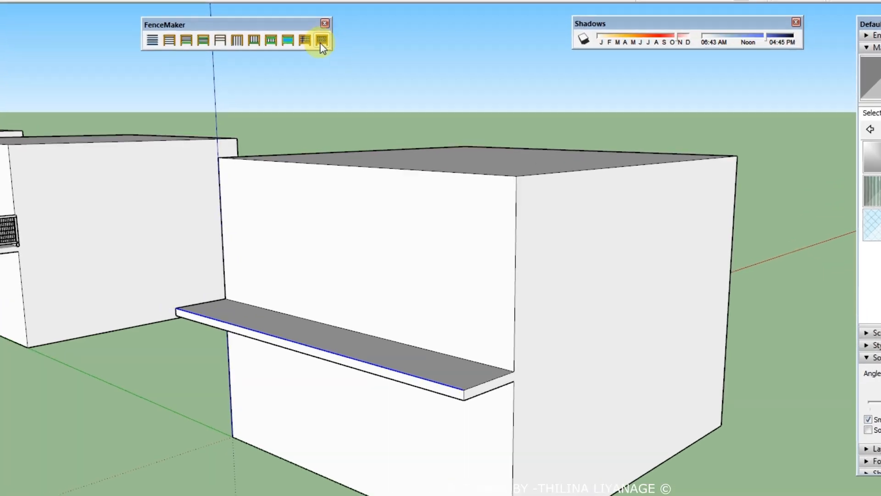
left_click(357, 101)
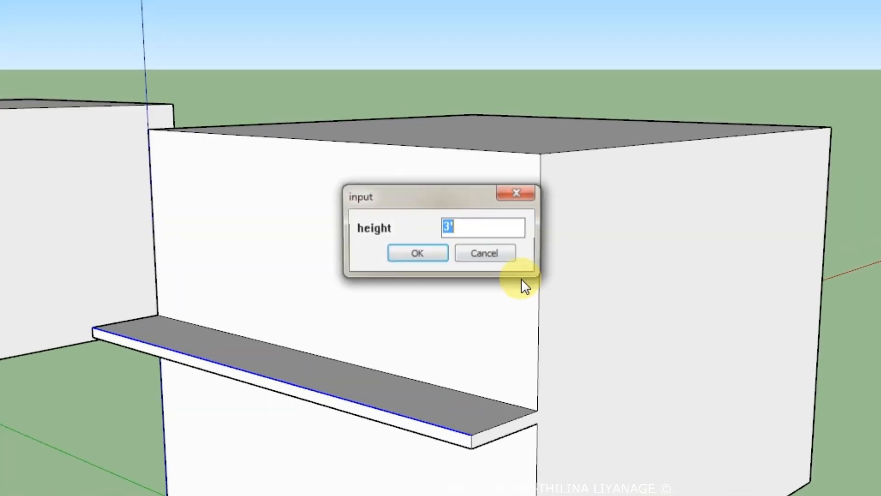
type("1")
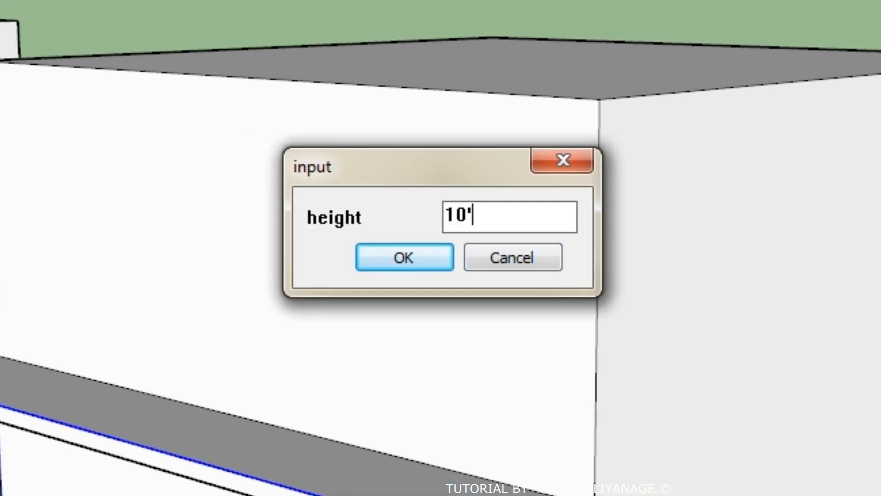
type("0'")
key("Return")
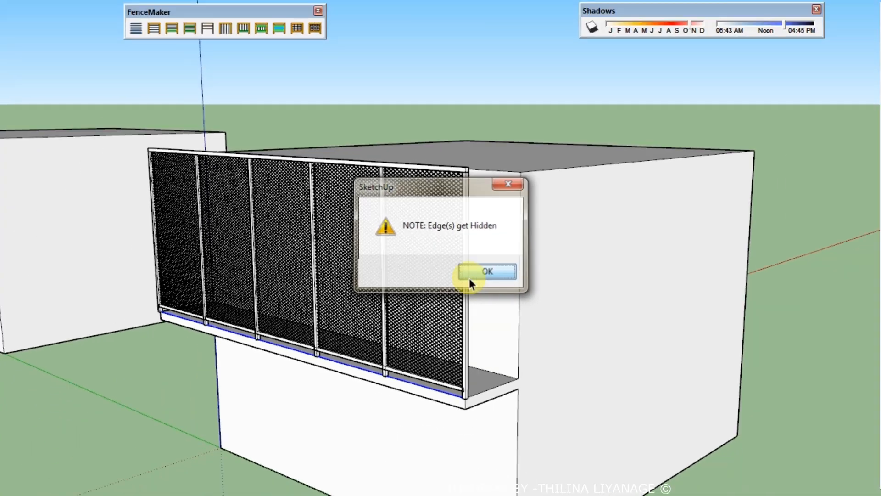
left_click(470, 279)
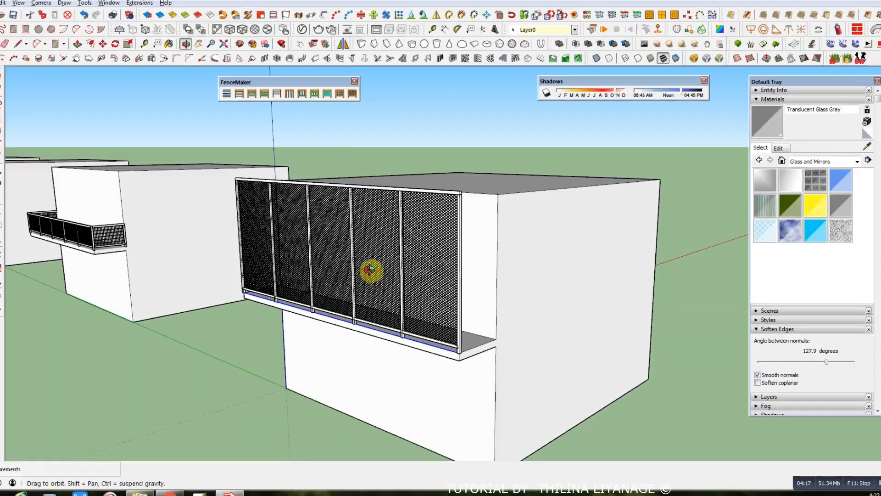
left_click_drag(371, 270, 527, 246)
scroll(614, 210, "up", 6)
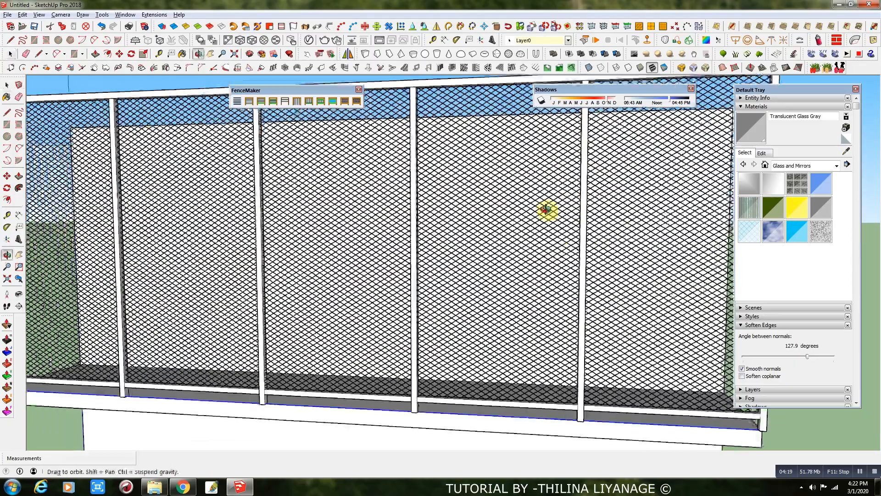
middle_click_drag(546, 210, 423, 275)
scroll(406, 271, "down", 3)
scroll(407, 272, "down", 3)
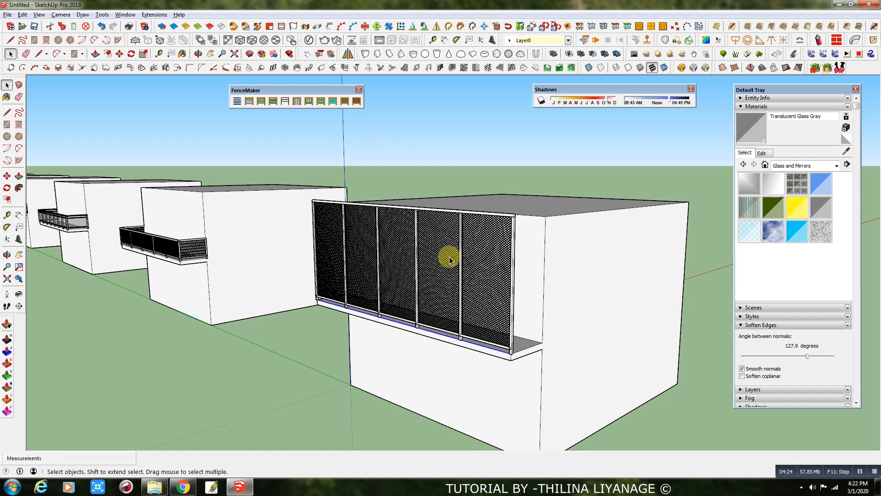
key("ctrl+z")
Step: Try a 10' high vertical-bar fence with the seventh FenceMaker pattern along the balcony's front edge, and undo it
left_click(309, 101)
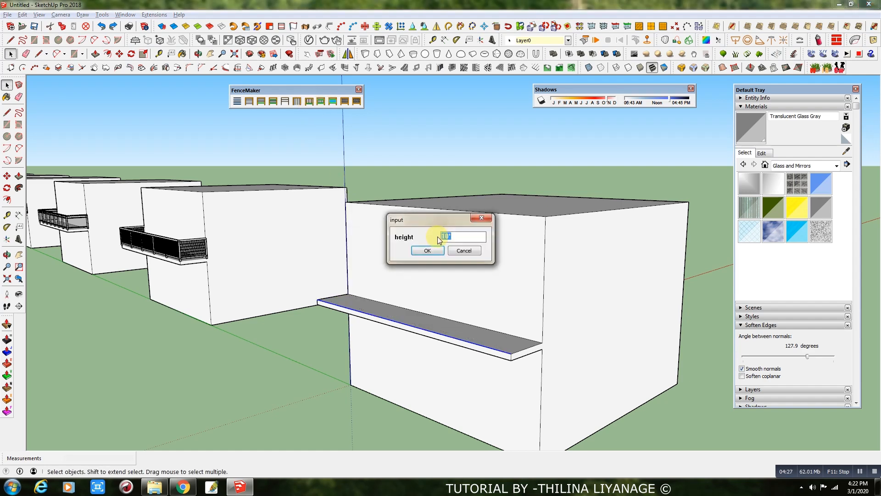
left_click(420, 249)
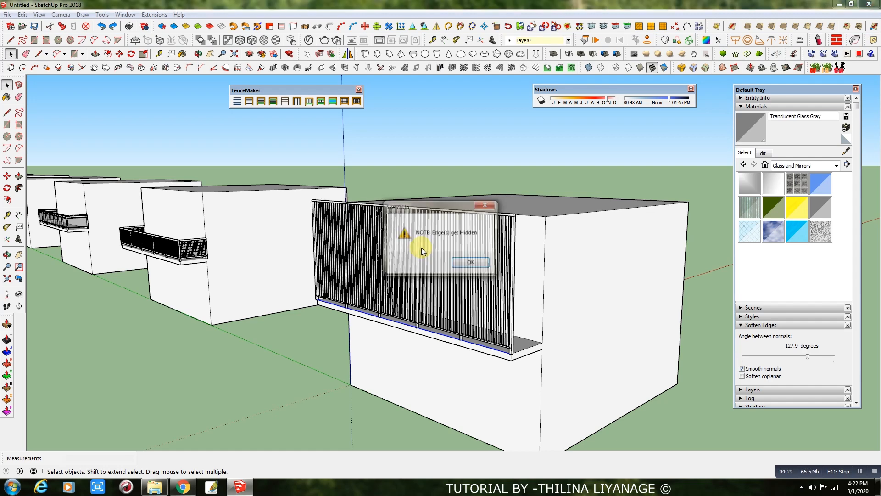
left_click(471, 263)
mouse_move(295, 291)
middle_mouse_down()
mouse_move(427, 261)
mouse_move(394, 276)
mouse_move(270, 288)
mouse_move(431, 273)
mouse_move(274, 284)
middle_mouse_up()
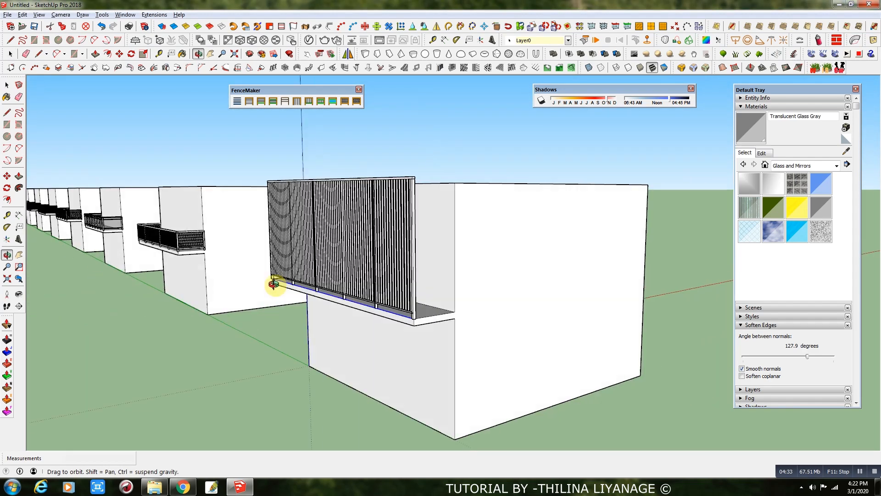
key("ctrl+z")
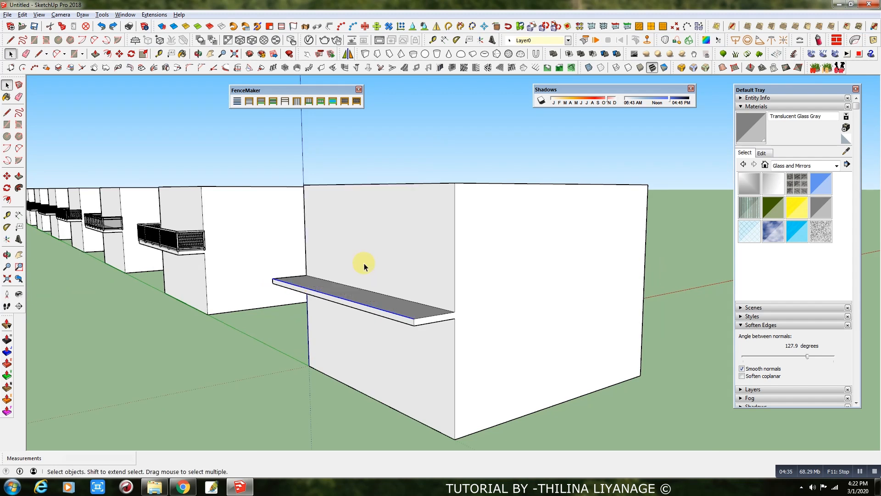
Step: Try a tall horizontal-slat fence with the fourth FenceMaker pattern along the balcony's front edge, and undo it
left_click(272, 101)
type("34")
left_click(420, 250)
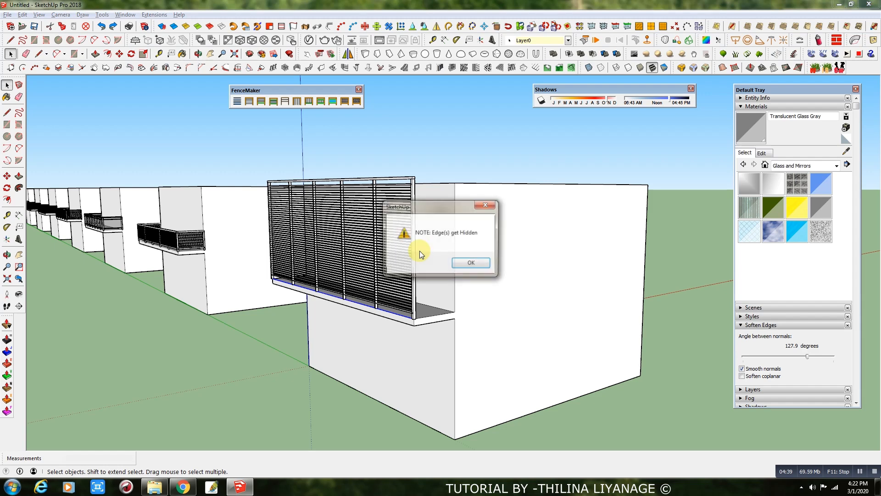
left_click(470, 262)
middle_click_drag(391, 271, 416, 303)
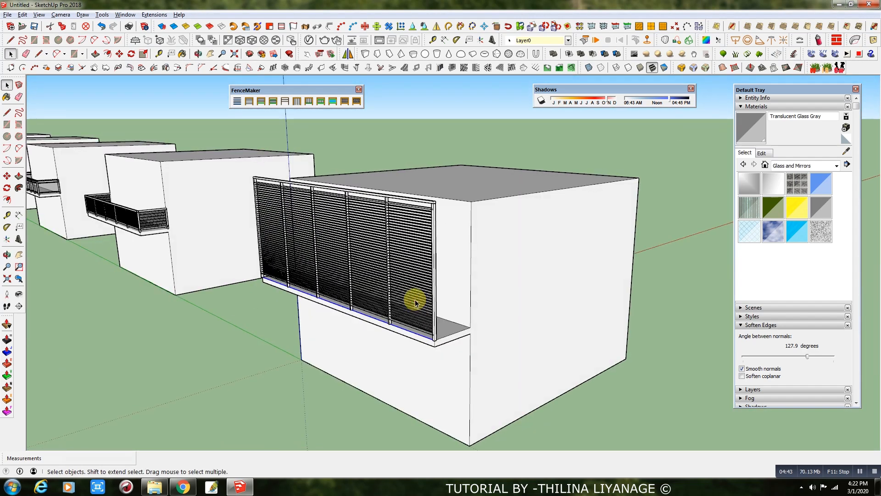
key("ctrl+z")
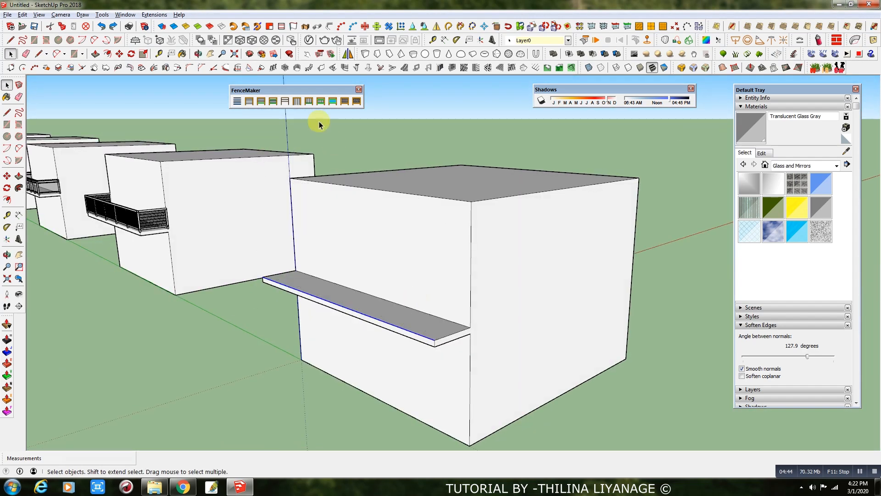
Step: Try a tall glass-panelled fence with the ninth FenceMaker pattern along the balcony's front edge, and undo it
left_click(332, 101)
left_click(420, 251)
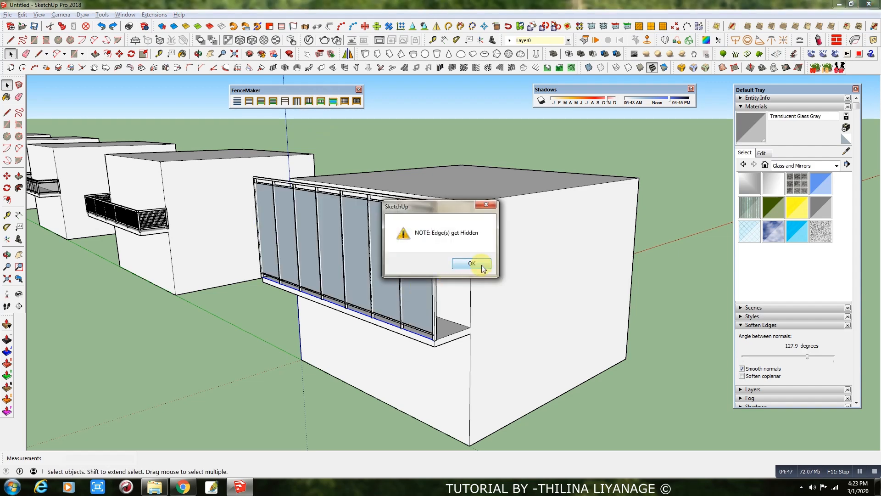
left_click(480, 264)
middle_click_drag(384, 299, 324, 283)
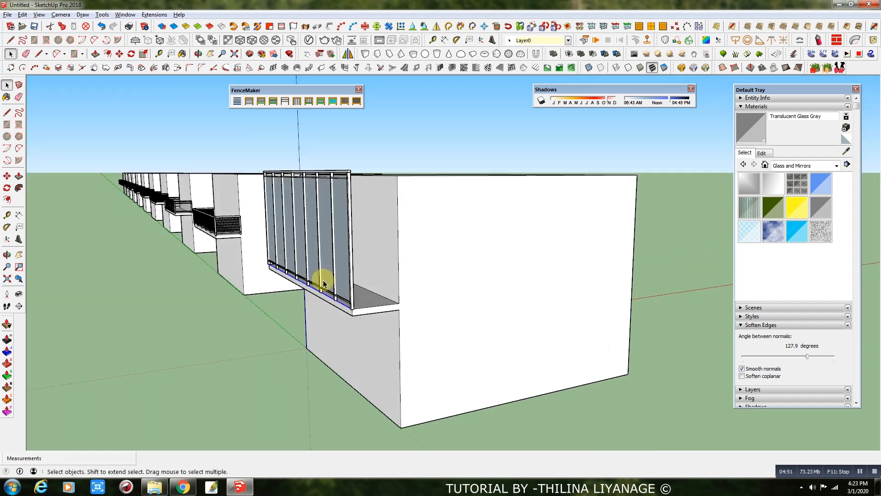
key("ctrl+z")
Step: Generate a railing with the eighth FenceMaker pattern along the outer edges of the L-shaped block's balcony
scroll(315, 288, "down", 5)
middle_click_drag(282, 286, 499, 305)
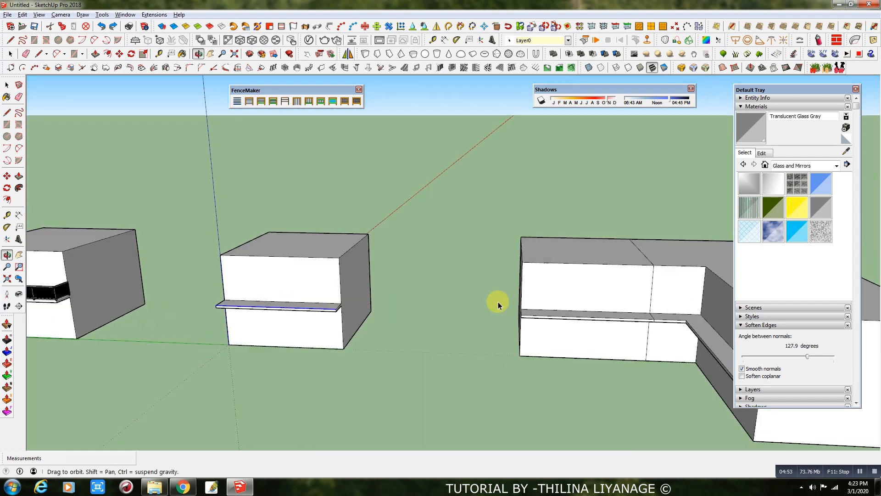
scroll(197, 240, "down", 3)
middle_click_drag(197, 240, 472, 305)
scroll(464, 299, "up", 5)
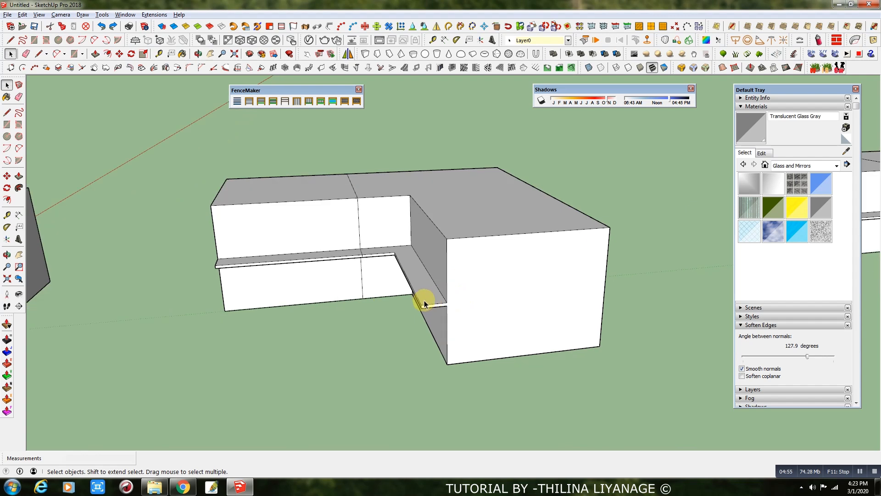
scroll(424, 300, "up", 3)
middle_click_drag(429, 303, 388, 256)
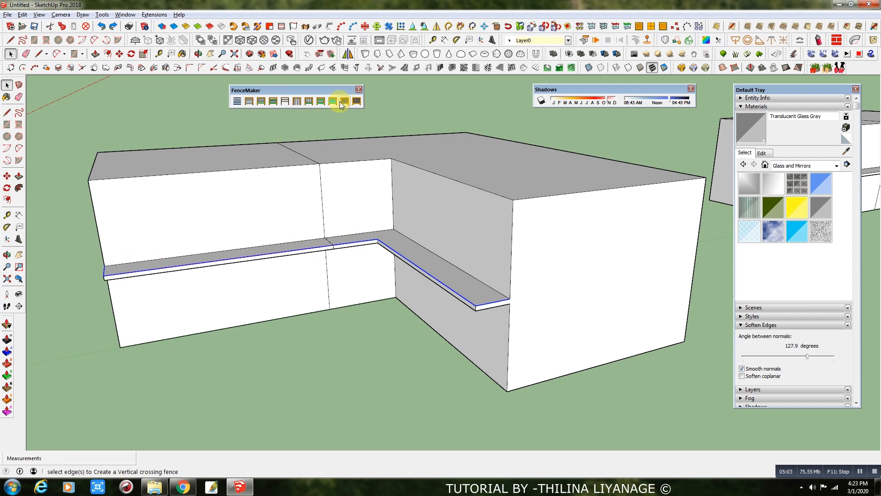
left_click(320, 102)
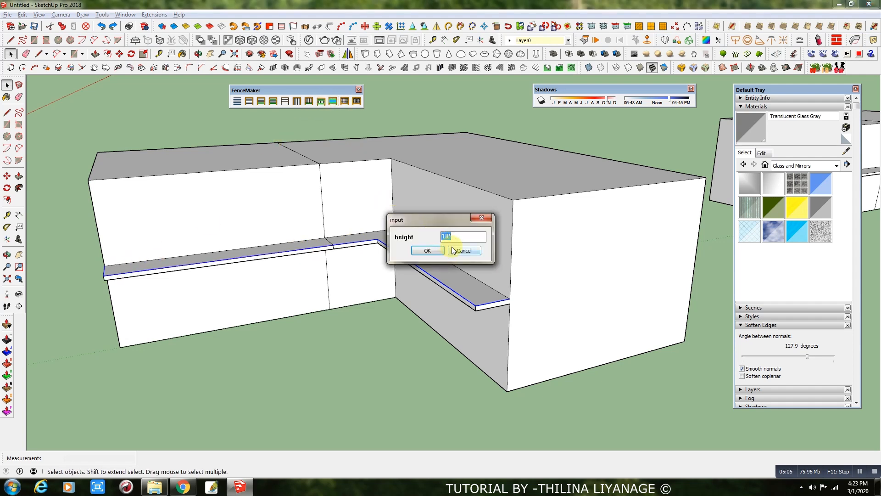
left_click(427, 251)
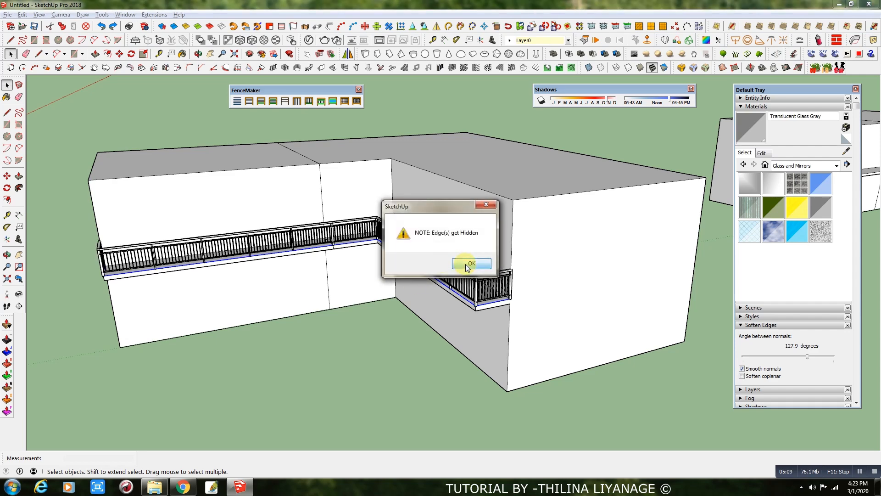
left_click(465, 261)
middle_click_drag(466, 275, 395, 341)
scroll(397, 228, "up", 4)
Step: Draw a line about 16.5 feet long along the staircase's outer side, from the lowest tread's corner up to the top step's corner
scroll(311, 223, "down", 3)
scroll(114, 275, "down", 5)
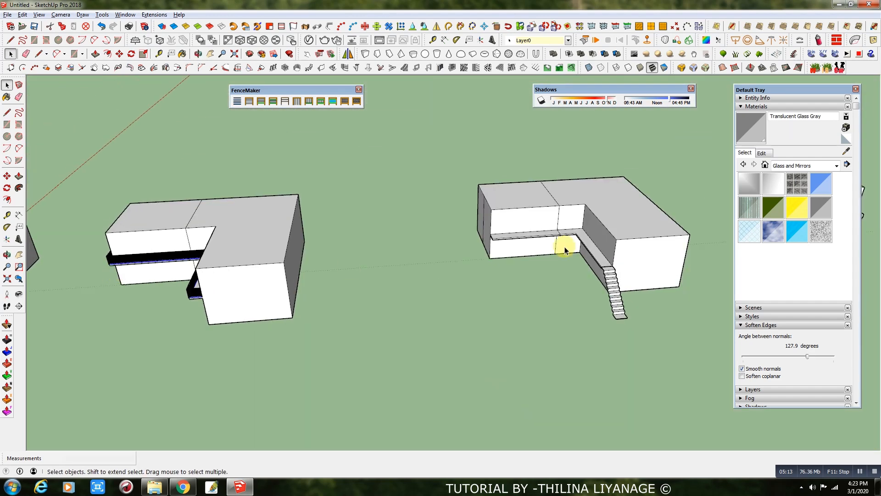
scroll(611, 284, "up", 6)
middle_click_drag(610, 285, 551, 276)
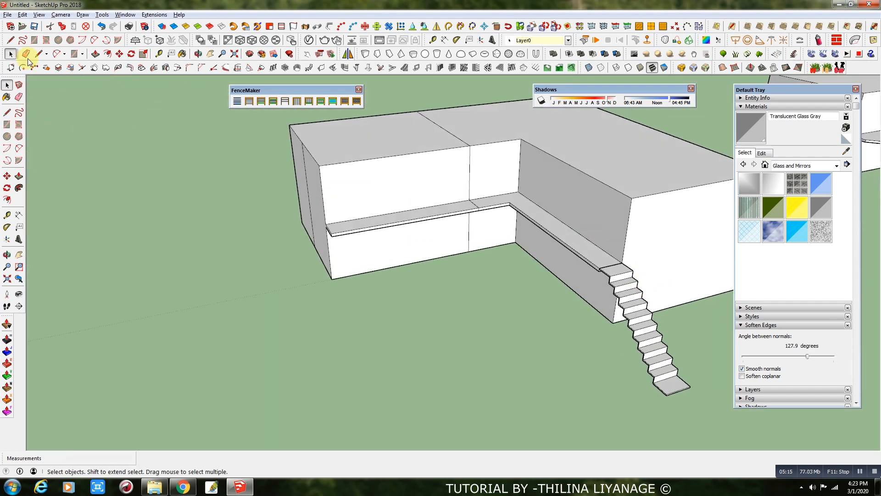
left_click(38, 54)
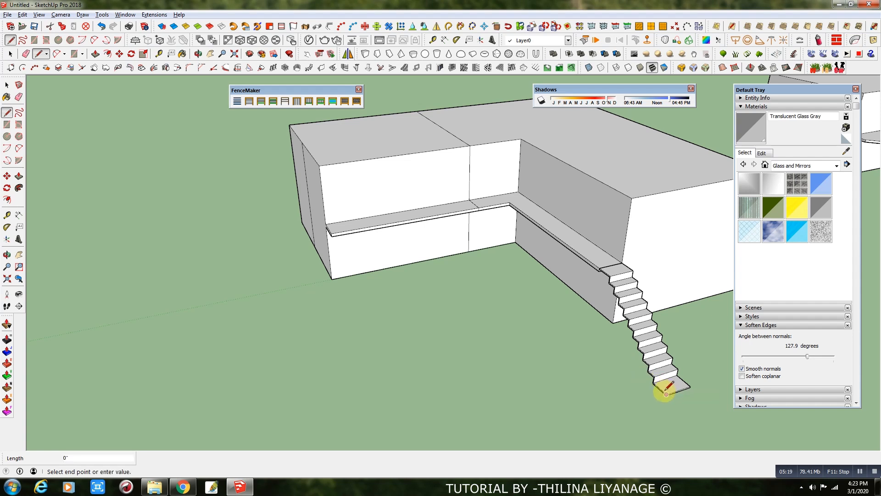
scroll(615, 285, "up", 4)
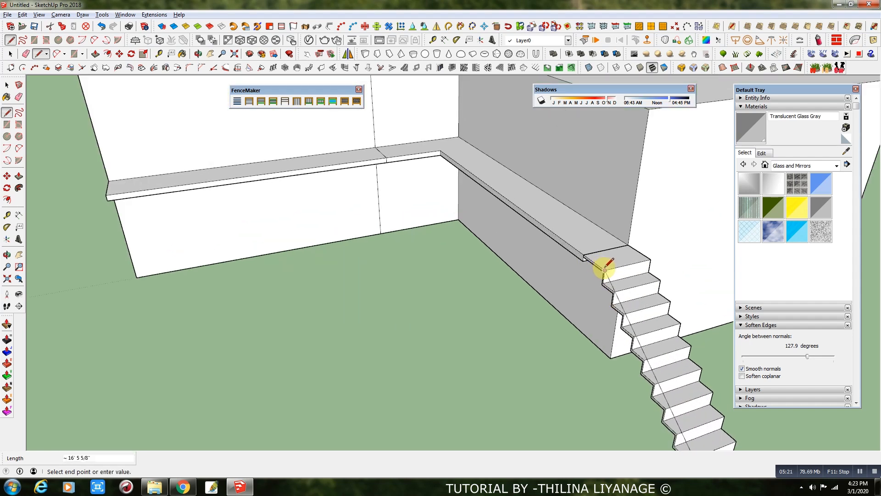
left_click(605, 269)
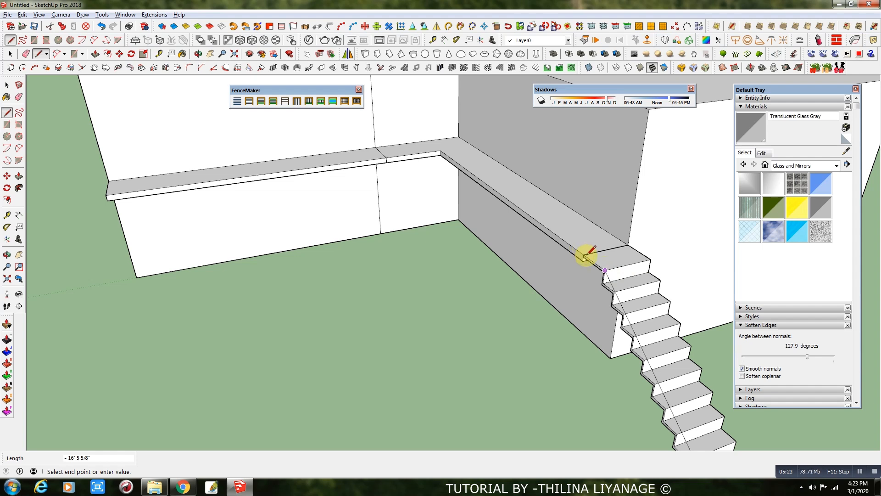
Step: Continue the line from the top step's corner to the adjoining outer corner of the balcony
scroll(584, 257, "up", 1)
left_click(584, 257)
key("space")
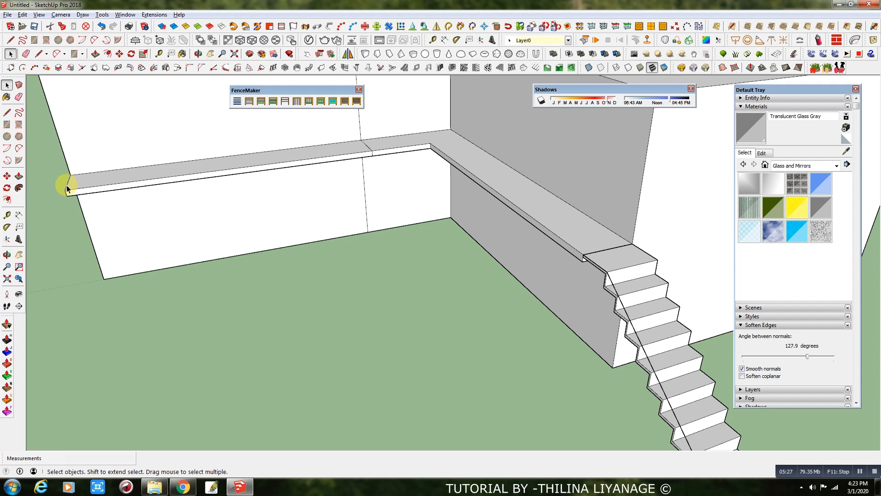
Step: Generate a vertical-bar railing with the seventh FenceMaker pattern along the balcony's outer edges and the staircase's sloping line
left_click(414, 148, "ctrl")
left_click(454, 162, "ctrl")
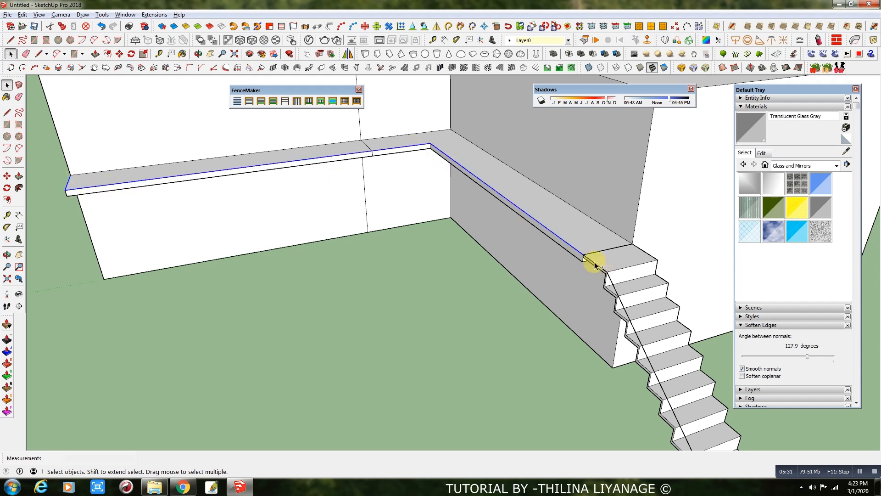
scroll(610, 286, "down", 3)
middle_click_drag(527, 235, 563, 257)
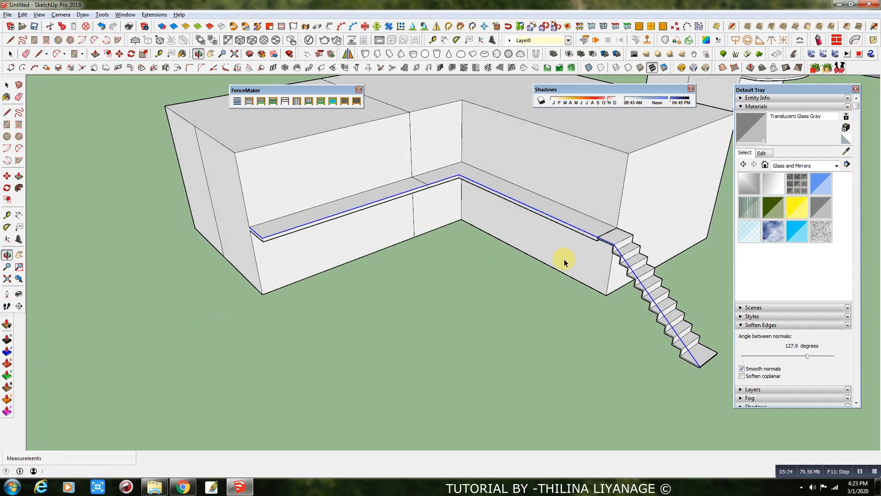
left_click(308, 101)
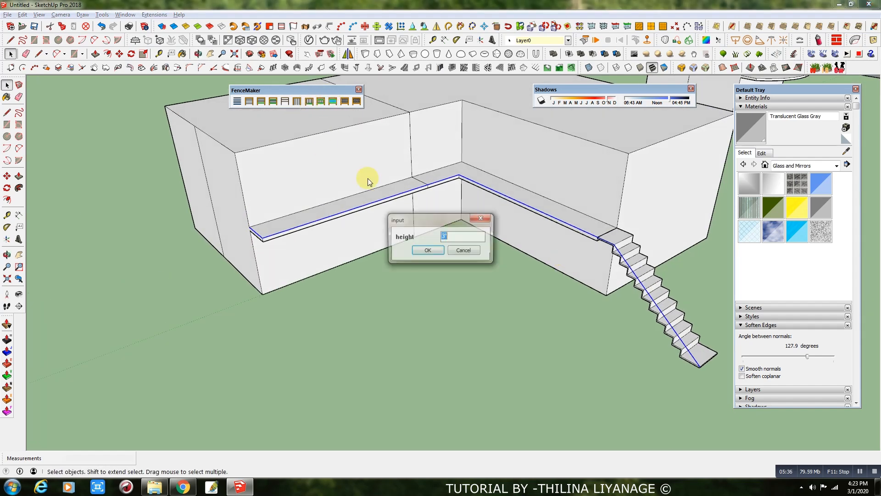
left_click(420, 250)
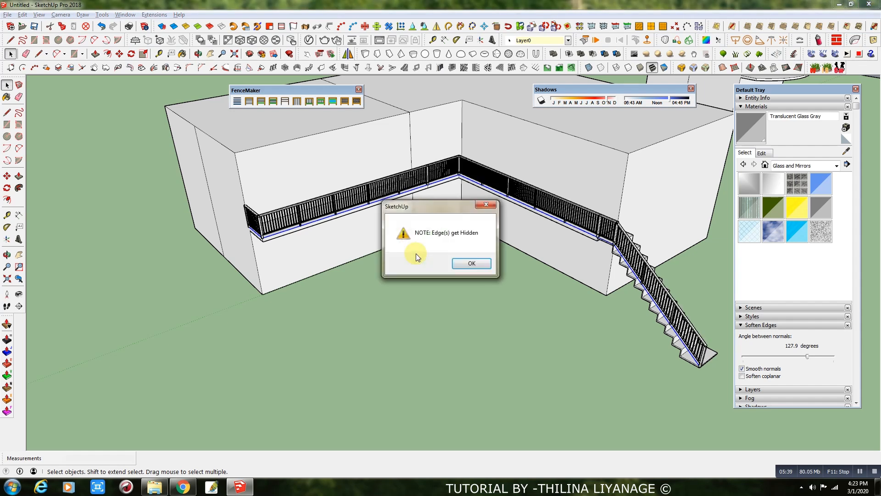
left_click(472, 263)
middle_click_drag(653, 315, 602, 230)
scroll(661, 239, "up", 5)
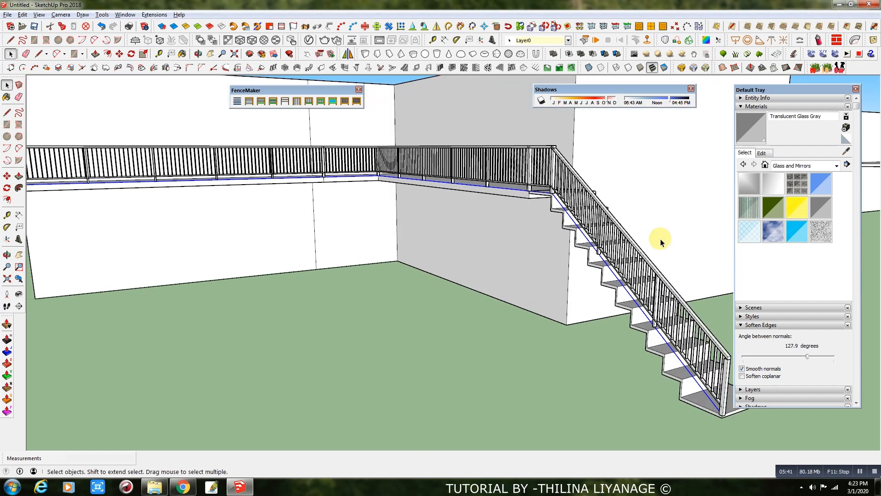
middle_click_drag(633, 274, 528, 321)
scroll(236, 330, "down", 8)
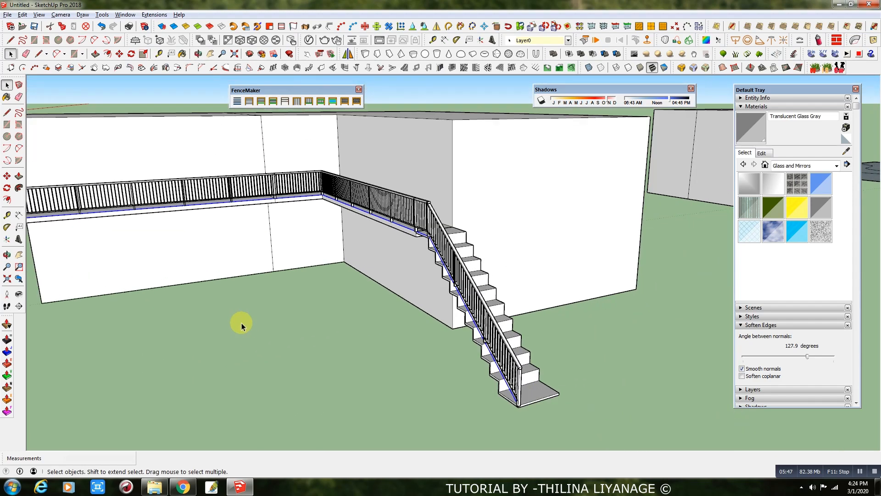
Step: Select the upper outer edges of the curved balcony, including the arc and both short end edges
scroll(197, 340, "down", 3)
middle_click_drag(491, 288, 285, 285)
scroll(286, 275, "down", 4)
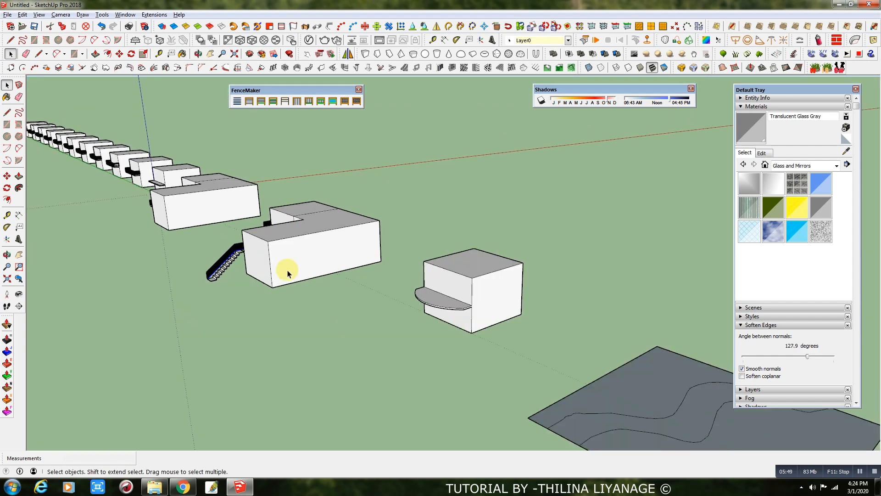
scroll(404, 294, "up", 6)
scroll(258, 299, "down", 4)
scroll(439, 338, "up", 5)
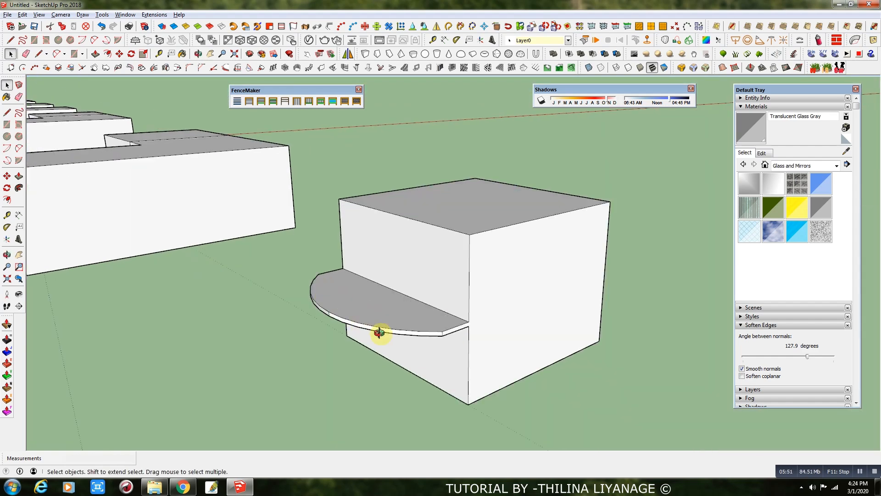
middle_click_drag(380, 332, 508, 358)
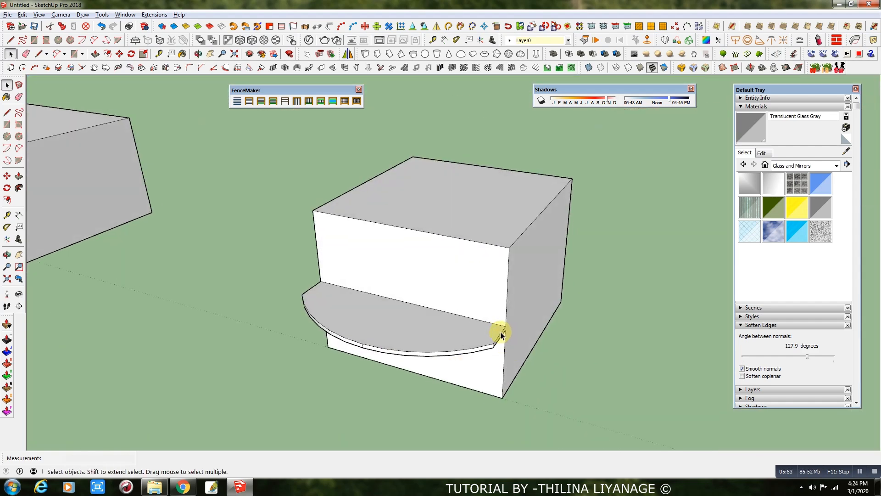
scroll(441, 359, "up", 2)
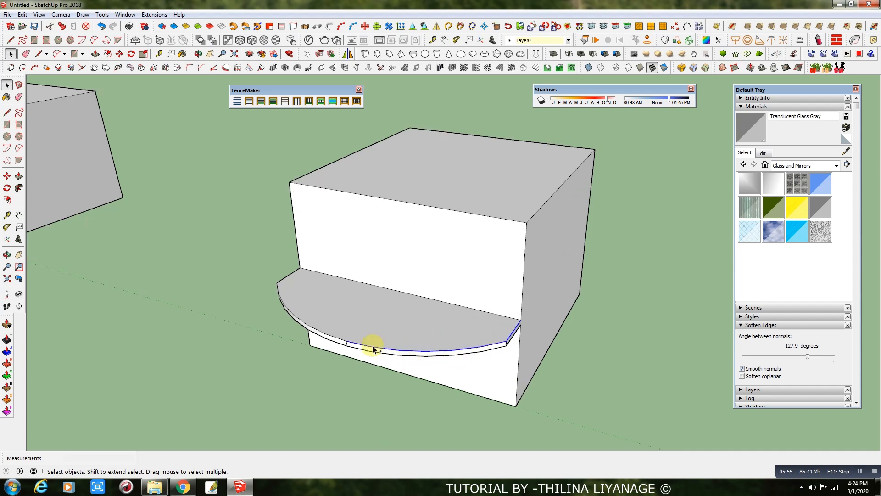
left_click(285, 320, "ctrl")
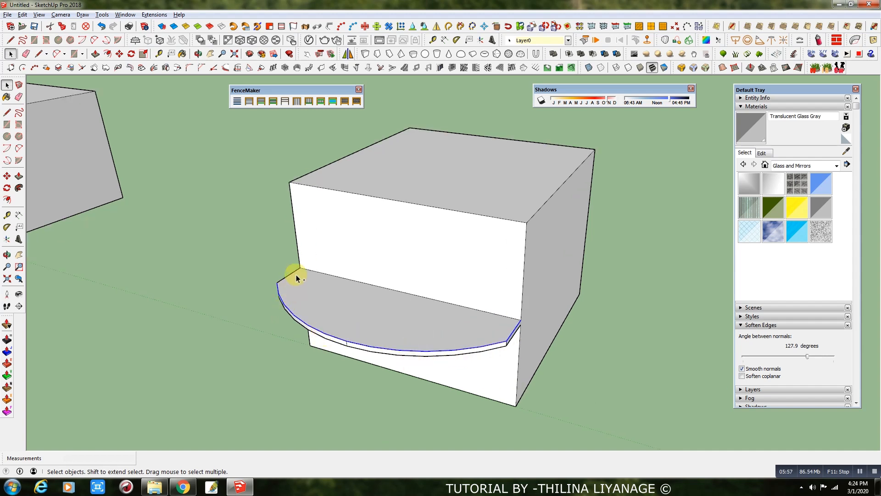
Step: Try a glass-panelled FenceMaker railing along the curved balcony's outer edges, and undo it
left_click(320, 101)
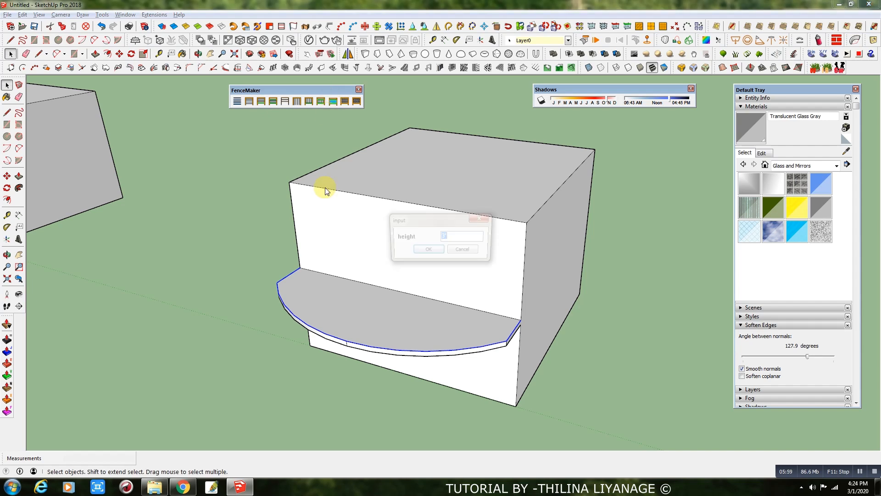
left_click(418, 250)
left_click(455, 263)
scroll(480, 315, "up", 2)
middle_click_drag(480, 315, 425, 309)
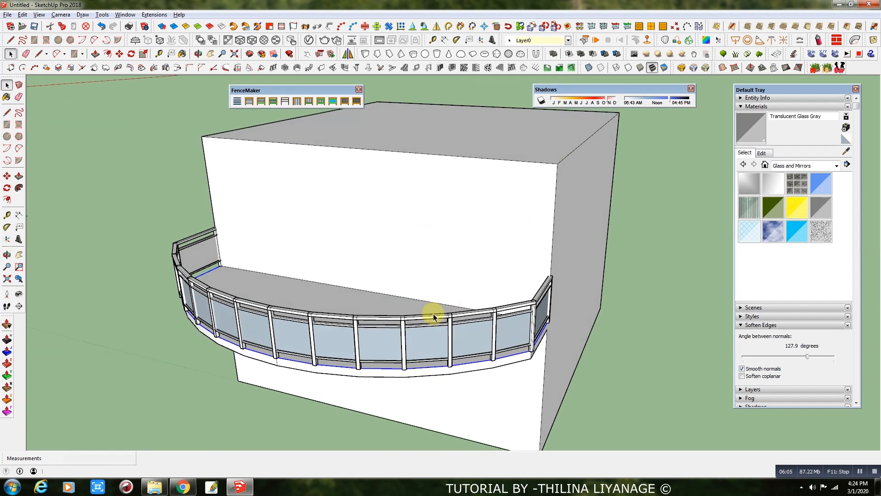
key("ctrl+z")
Step: Try the Vertical cross fence type 2 pattern along the curved balcony's outer edges, and undo it
left_click(332, 101)
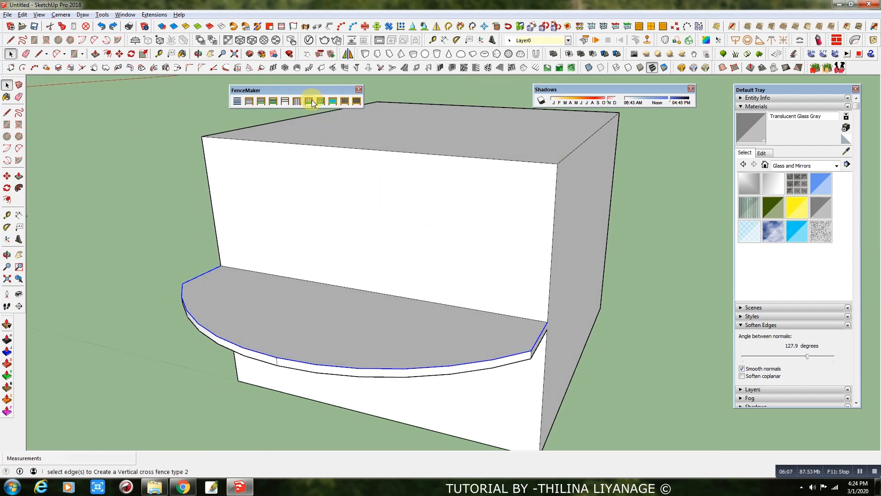
left_click(427, 251)
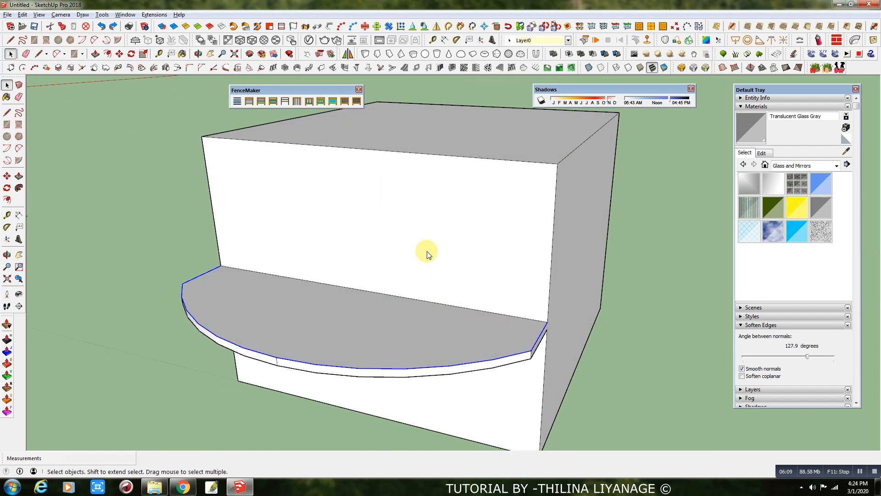
left_click(477, 263)
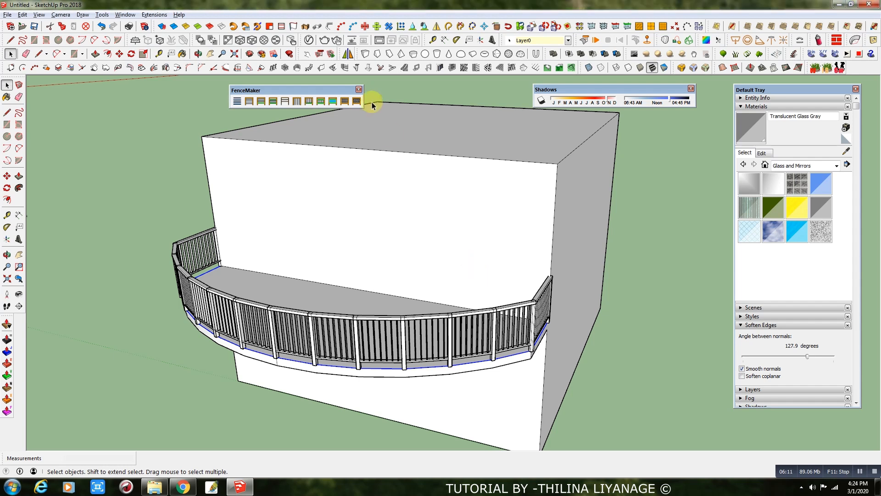
key("ctrl+z")
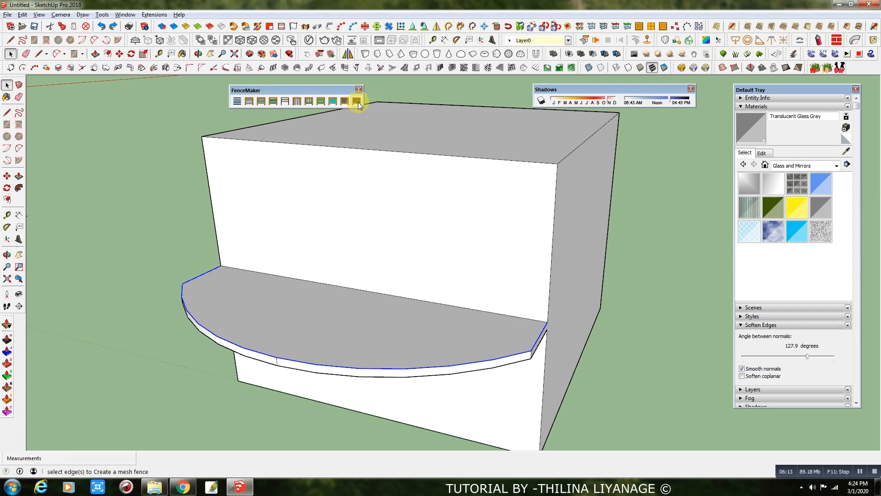
Step: Generate a mesh fence with the last FenceMaker pattern along the curved balcony's outer edges
left_click(358, 102)
left_click(428, 250)
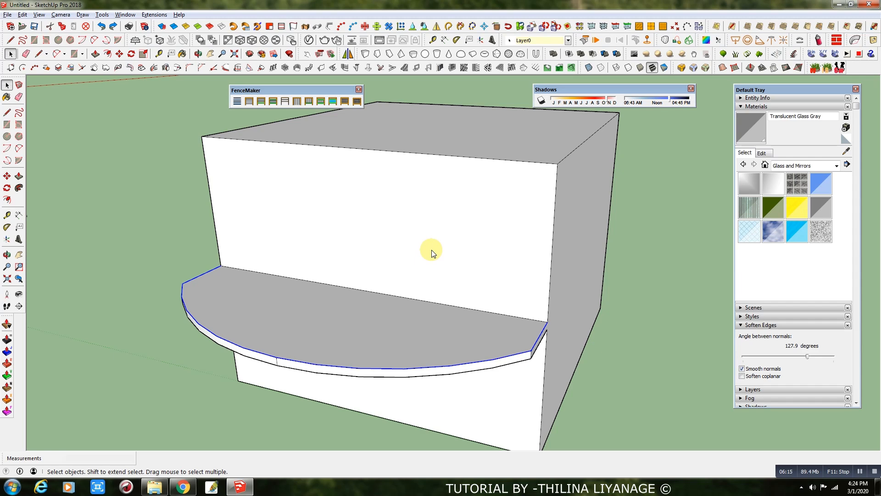
left_click(467, 267)
middle_click_drag(441, 273, 151, 321)
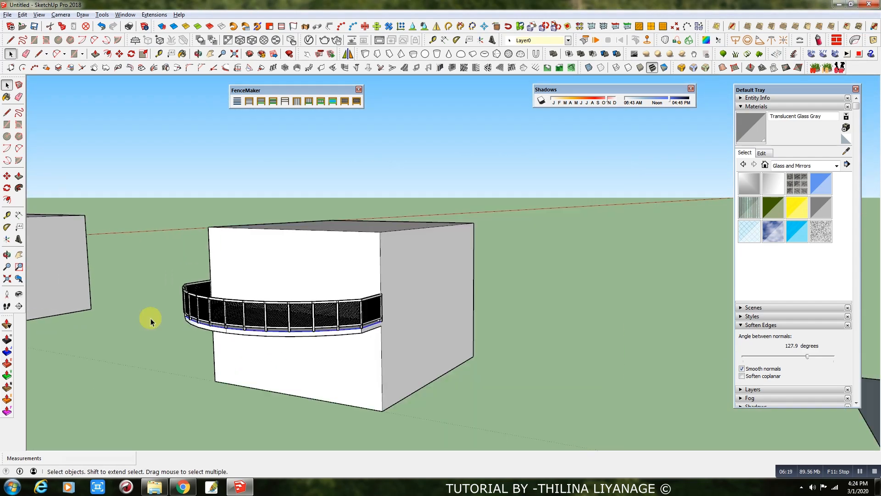
Step: Select the winding road's face and the ground faces on either side of it in turn
scroll(172, 293, "down", 8)
mouse_move(254, 324)
middle_mouse_down()
mouse_move(332, 366)
mouse_move(374, 339)
mouse_move(421, 282)
middle_mouse_up()
scroll(317, 373, "up", 6)
left_click(398, 278)
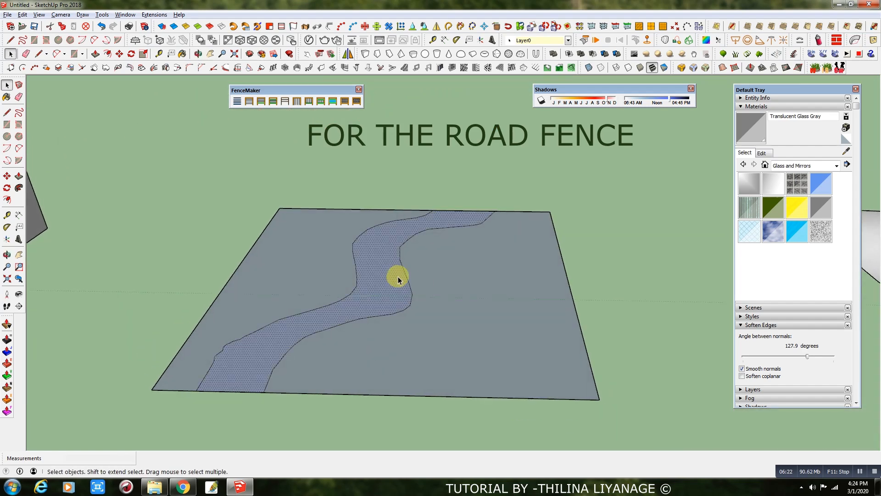
left_click(466, 268)
left_click(321, 266)
left_click(438, 289)
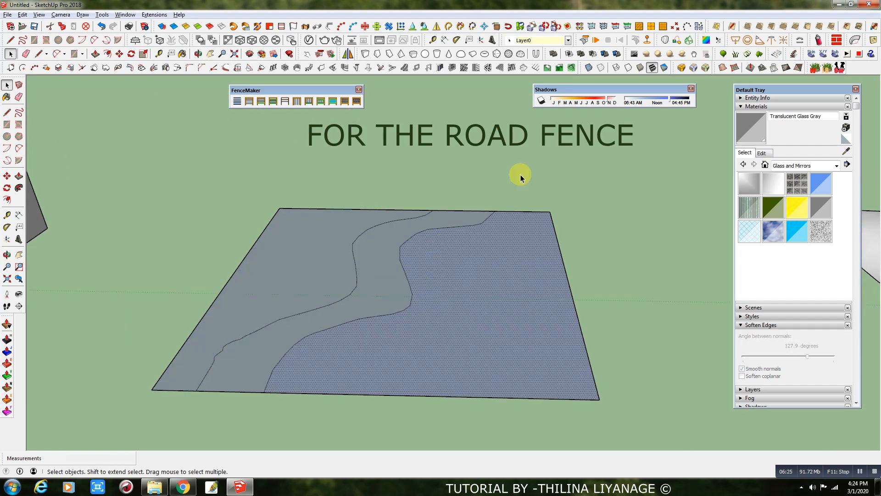
Step: Generate a 3' high mesh fence along both winding edges of the road and its far end edge
scroll(417, 268, "down", 3)
scroll(311, 167, "up", 2)
left_click_drag(318, 168, 505, 367)
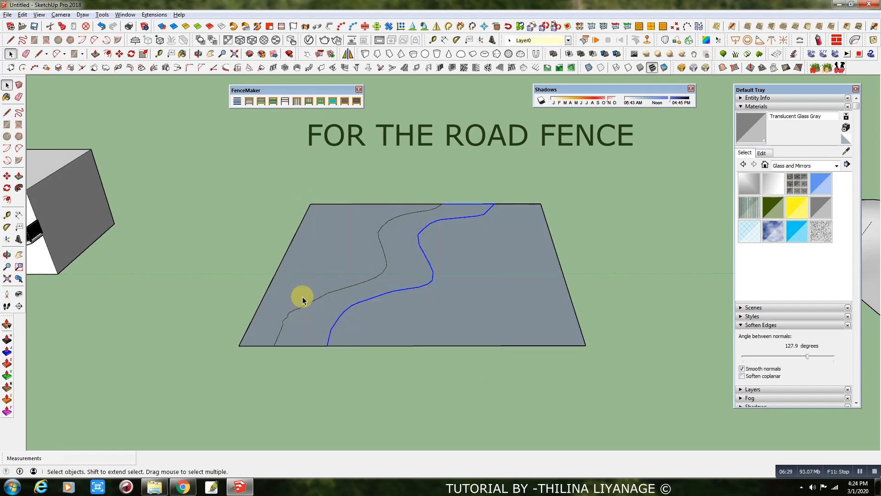
key("o")
left_click_drag(322, 335, 388, 320)
key("space")
left_click_drag(296, 190, 396, 424)
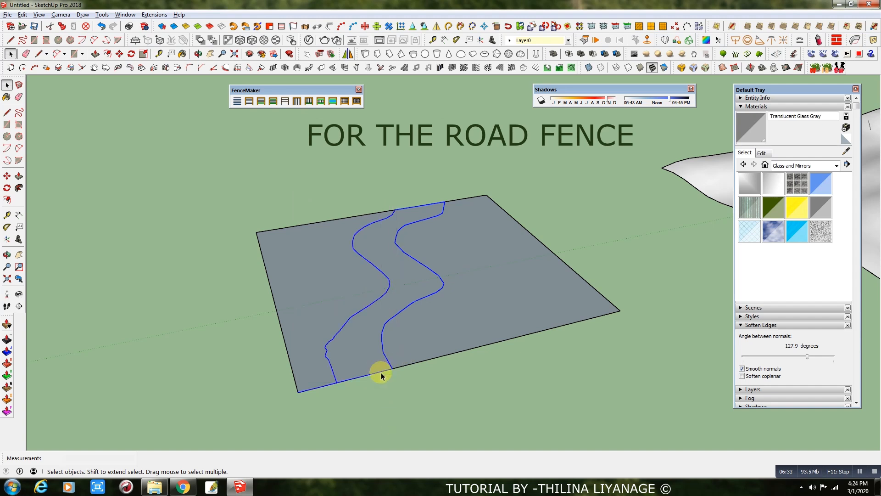
middle_click_drag(356, 379, 363, 144)
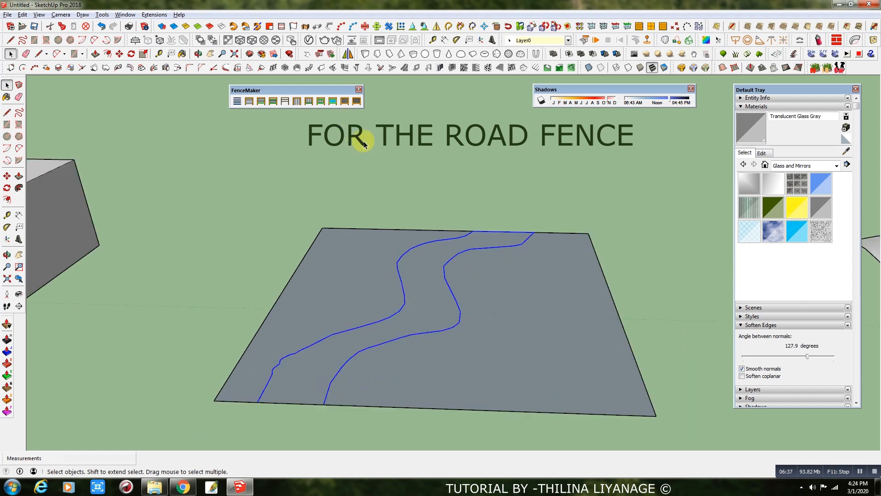
left_click(357, 103)
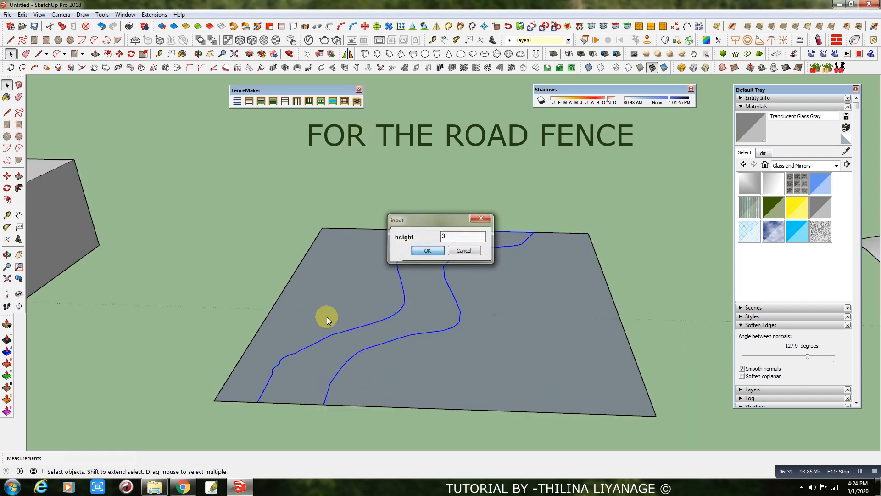
key("Return")
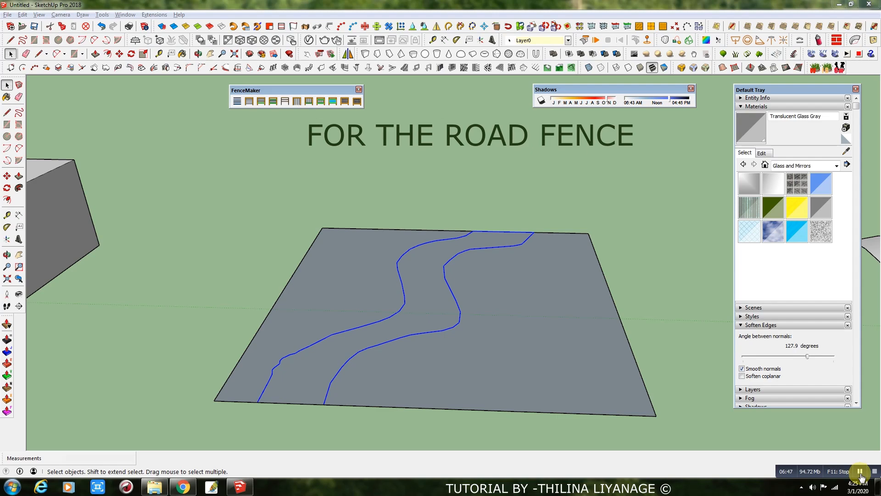
middle_click_drag(498, 357, 390, 281)
scroll(387, 294, "up", 6)
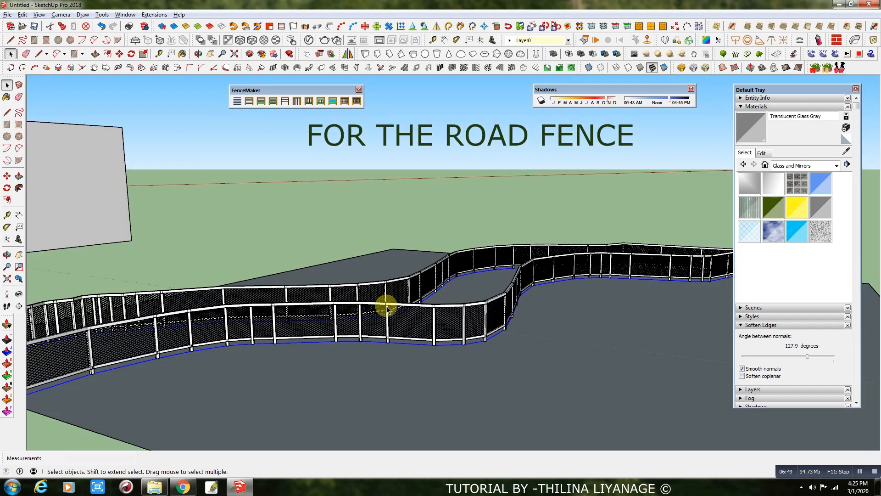
middle_click_drag(372, 319, 440, 402)
scroll(485, 306, "up", 5)
scroll(258, 297, "down", 5)
scroll(211, 311, "down", 3)
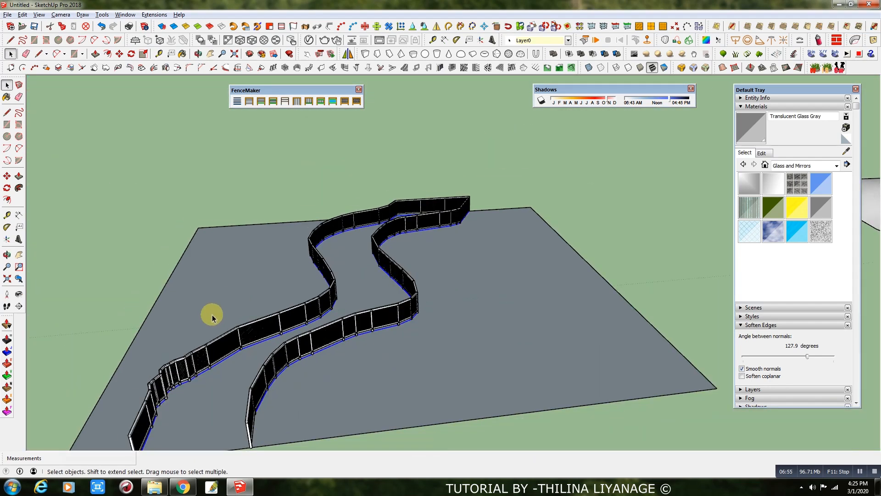
Step: Examine the hilly terrain group beside the road from a low and a raised viewpoint
scroll(128, 394, "down", 8)
scroll(446, 370, "up", 8)
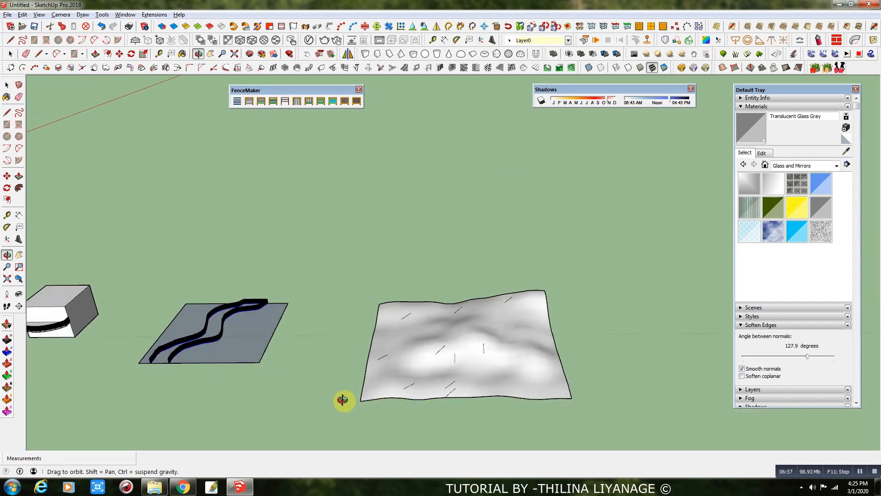
middle_click_drag(517, 364, 463, 374)
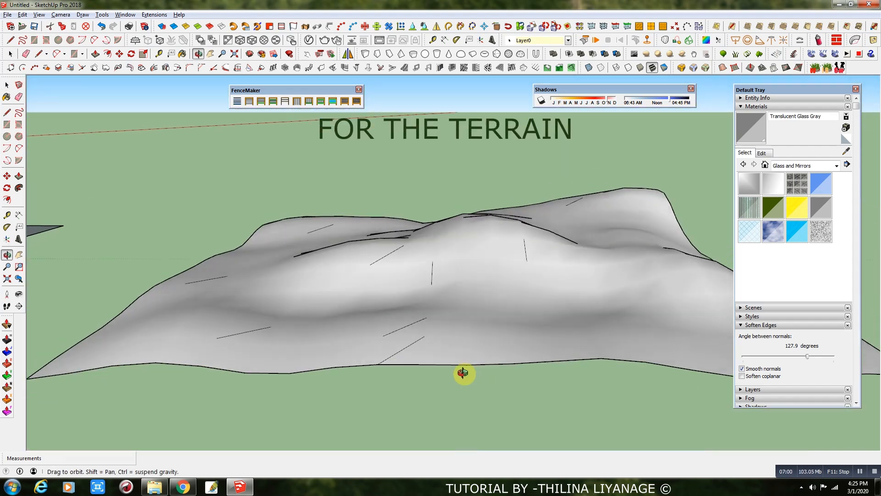
scroll(466, 289, "down", 3)
middle_click_drag(466, 290, 458, 346)
left_click(458, 347)
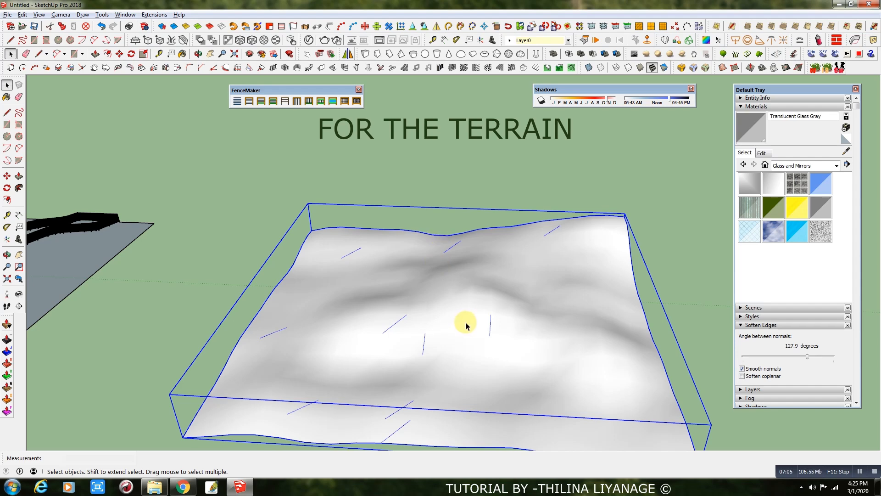
left_click(479, 174)
scroll(478, 244, "down", 1)
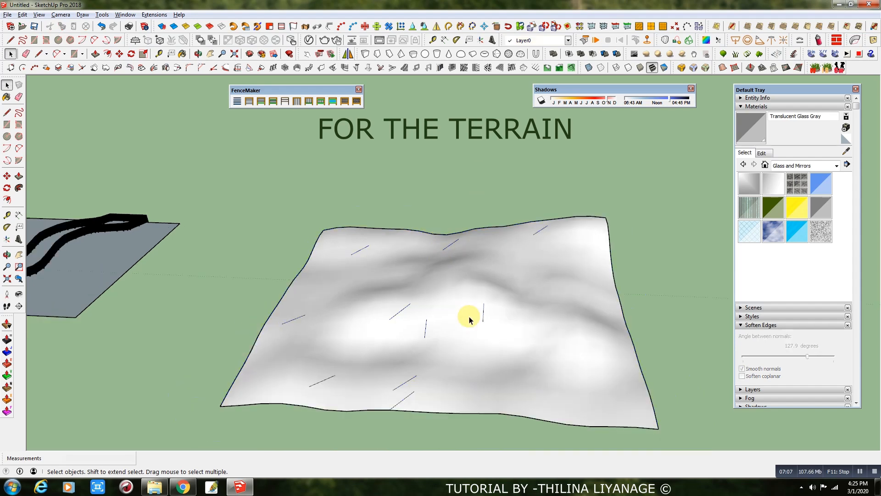
Step: Open the terrain group and draw a surface line about 31' 9" long near the terrain's far corner
double_click(469, 320)
triple_click(469, 323)
middle_click_drag(470, 325, 477, 328)
left_click(476, 331)
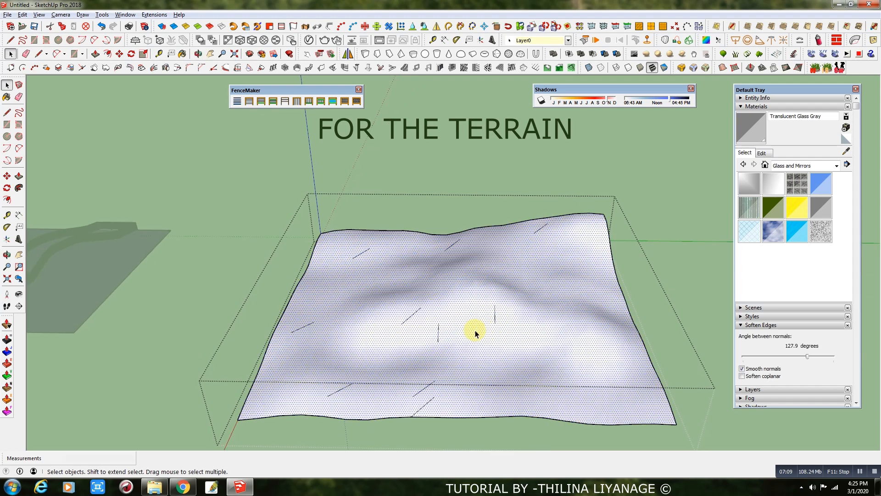
left_click(748, 28)
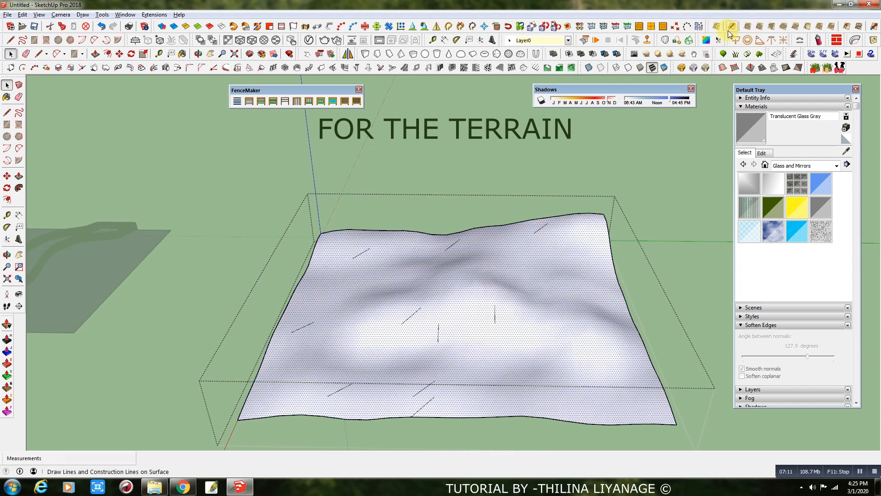
left_click(585, 260)
left_click(568, 310)
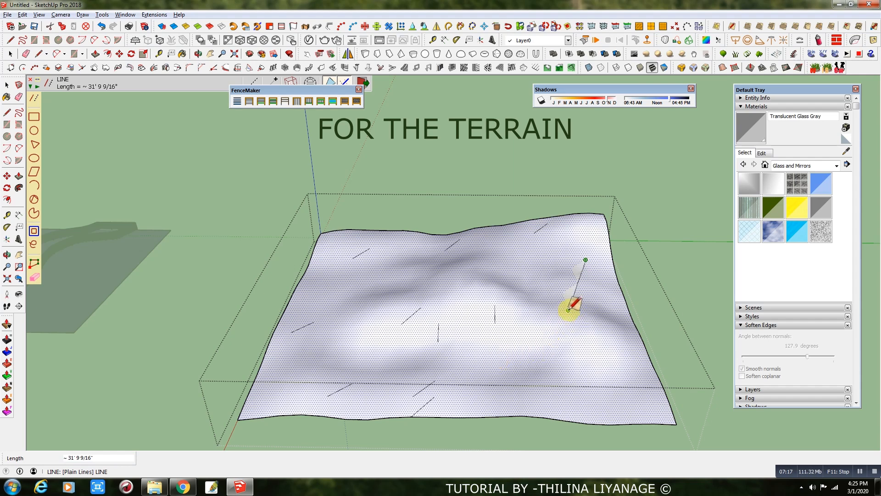
left_click(11, 54)
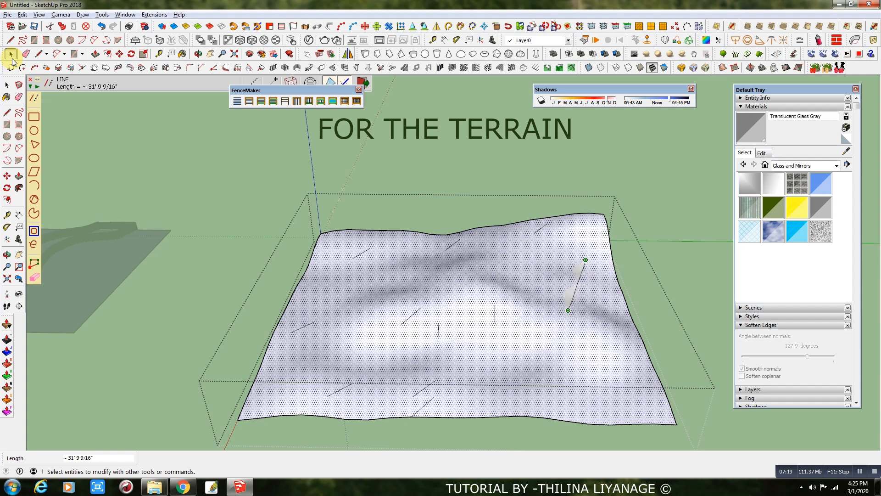
left_click(592, 258)
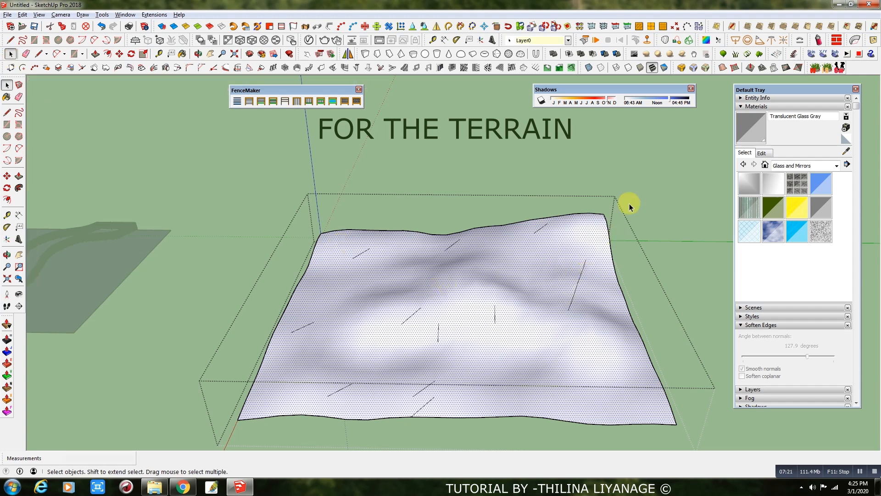
Step: Draw connected surface lines from the first line's near end around the hill, closing the outline at the line's far end
left_click(731, 26)
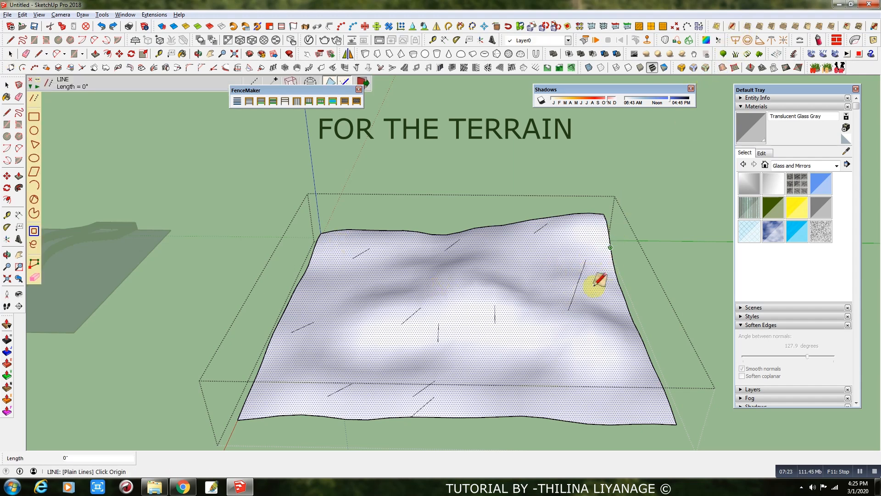
left_click(533, 346)
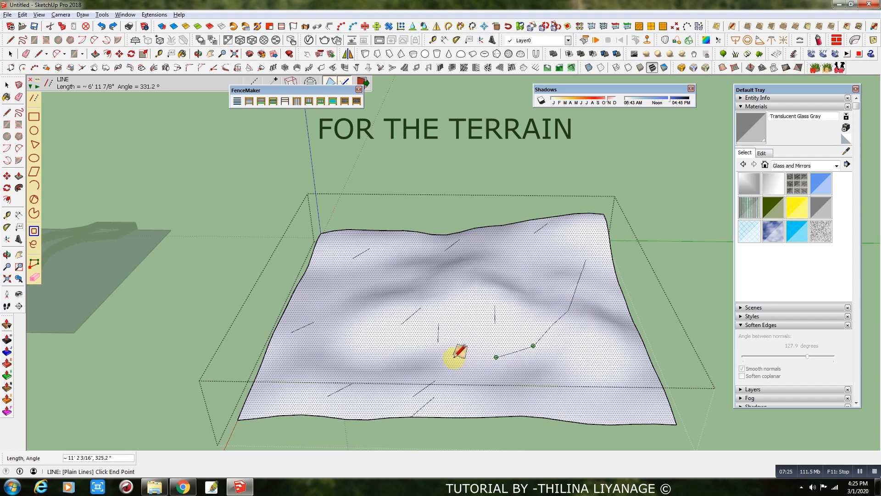
left_click(357, 347)
left_click(318, 313)
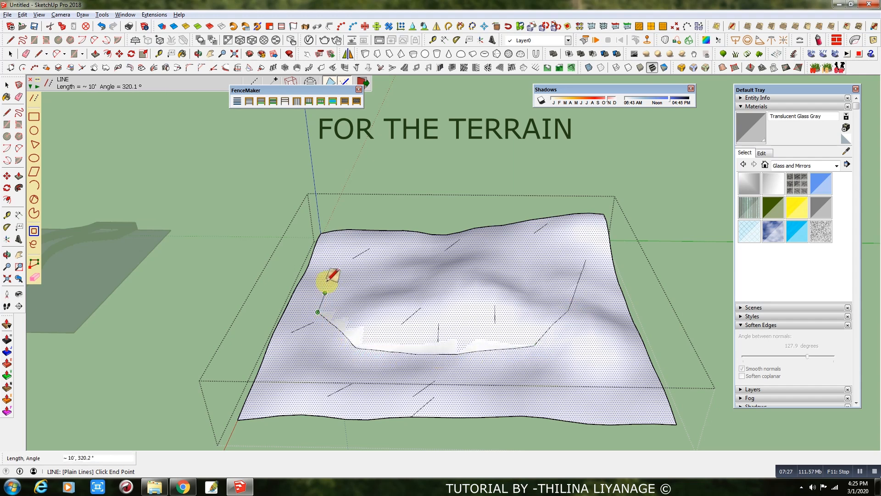
left_click(326, 274)
left_click(447, 254)
left_click(504, 239)
left_click(582, 239)
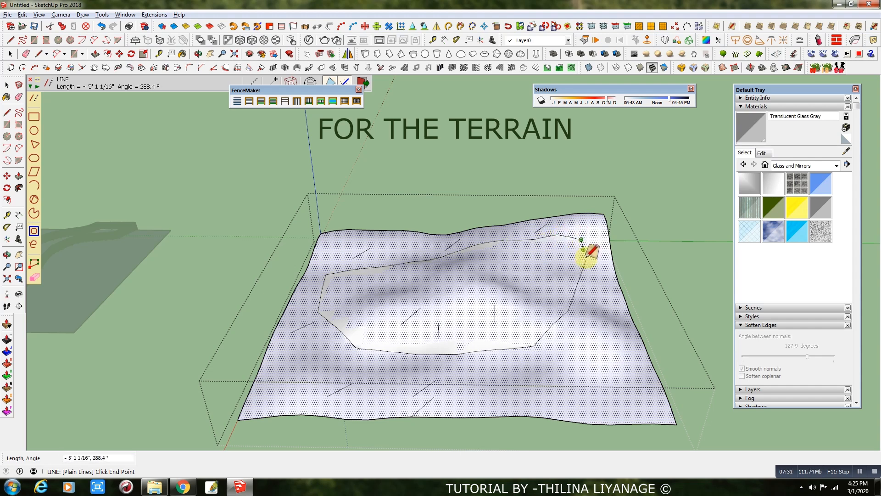
left_click(586, 260)
mouse_move(454, 356)
middle_mouse_down()
mouse_move(465, 276)
mouse_move(454, 355)
middle_mouse_up()
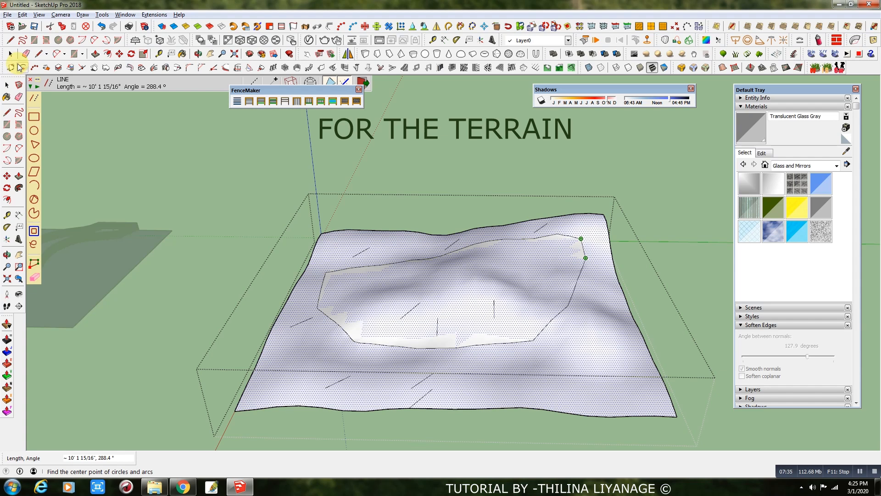
left_click(10, 53)
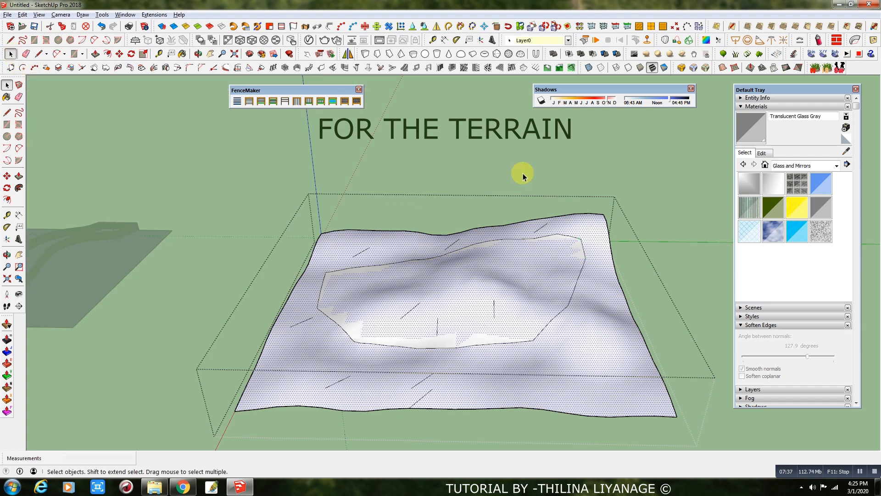
Step: Try selecting the terrain face inside the outline and a single outline segment in turn
left_click(521, 173)
left_click(547, 283)
double_click(569, 280)
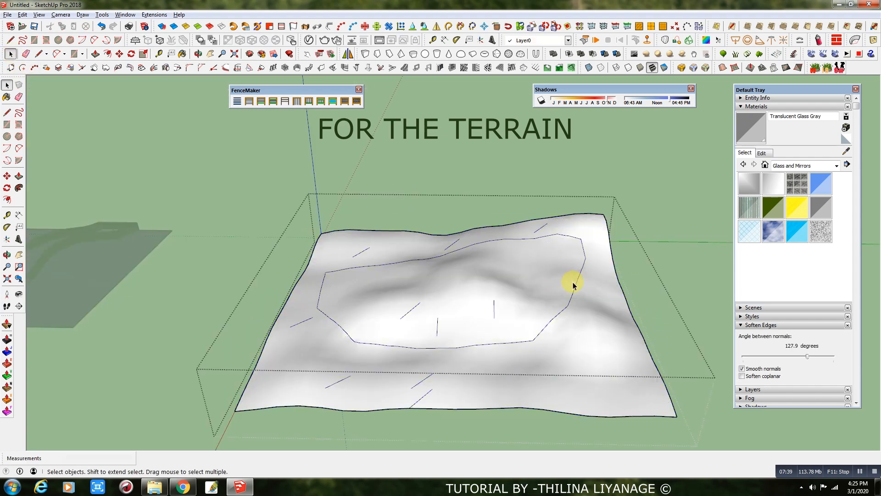
left_click(578, 280)
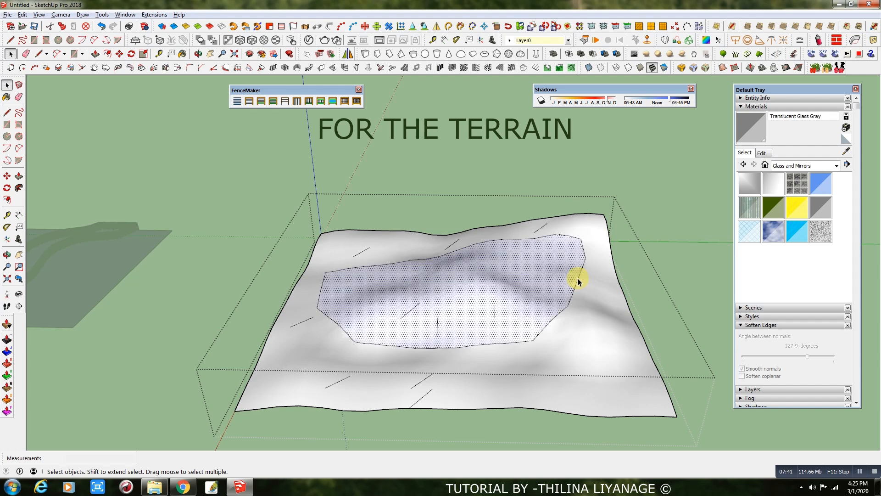
left_click(578, 278)
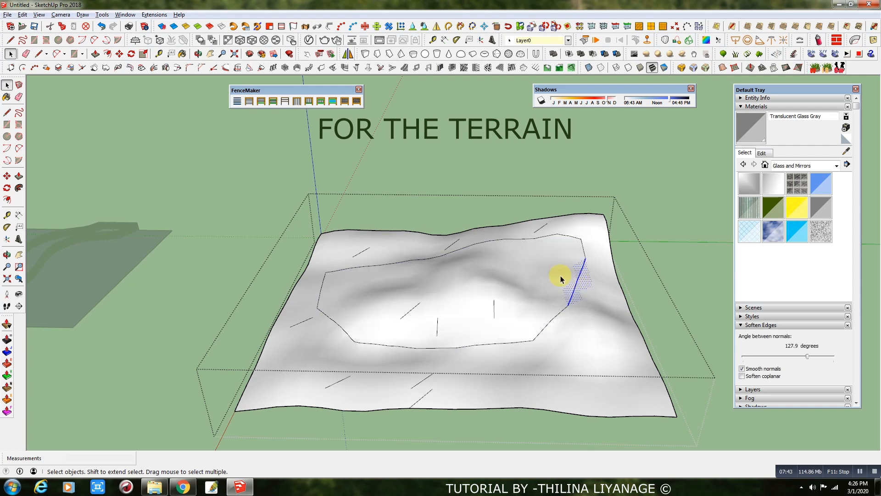
triple_click(558, 276)
key("Escape")
Step: Select the closed outline's edges without the enclosed terrain face and generate a mesh fence along them
double_click(556, 275)
double_click(556, 275)
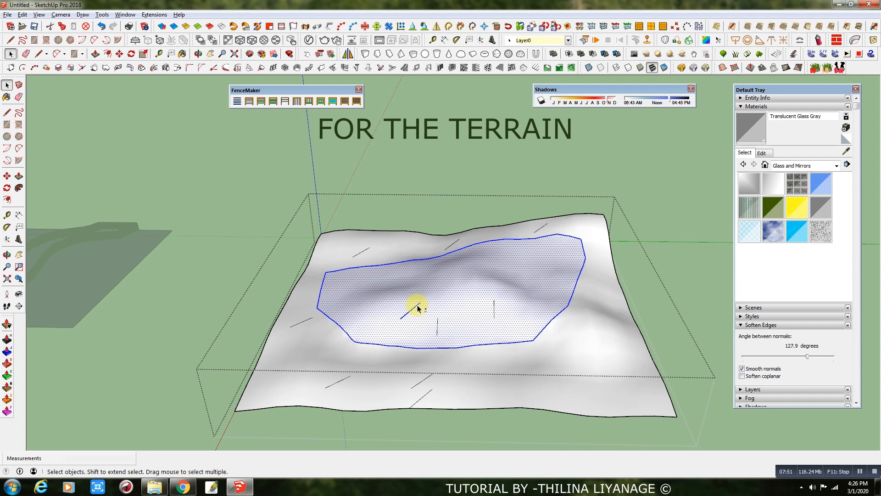
left_click(465, 323, "shift")
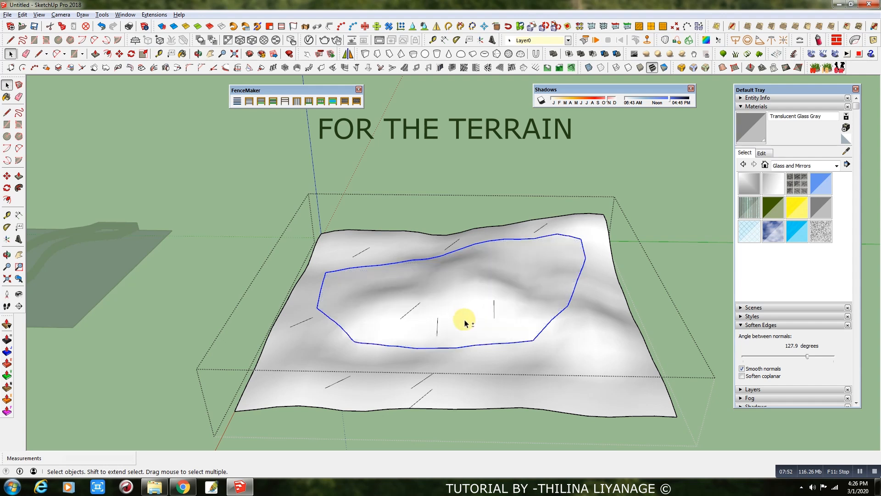
left_click(345, 102)
left_click(432, 251)
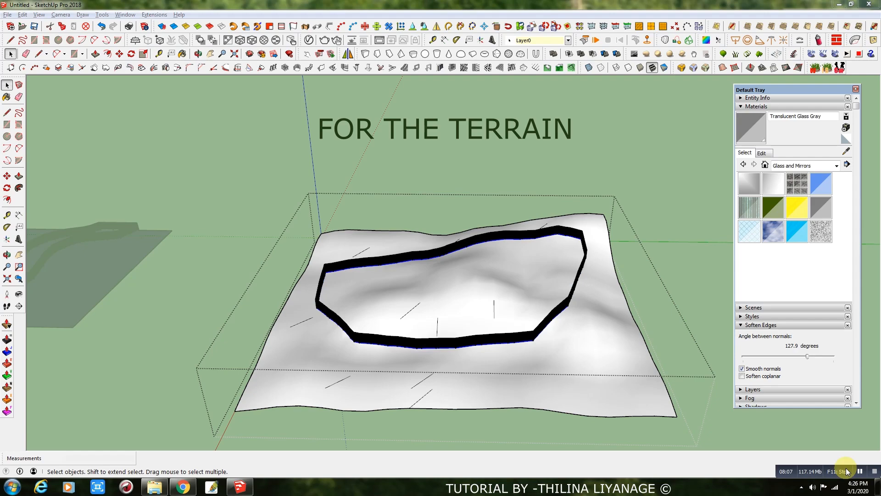
Step: Examine how the mesh fence follows the terrain around the hill from low, close viewpoints
middle_click_drag(547, 373, 368, 284)
scroll(504, 298, "up", 5)
scroll(682, 281, "up", 5)
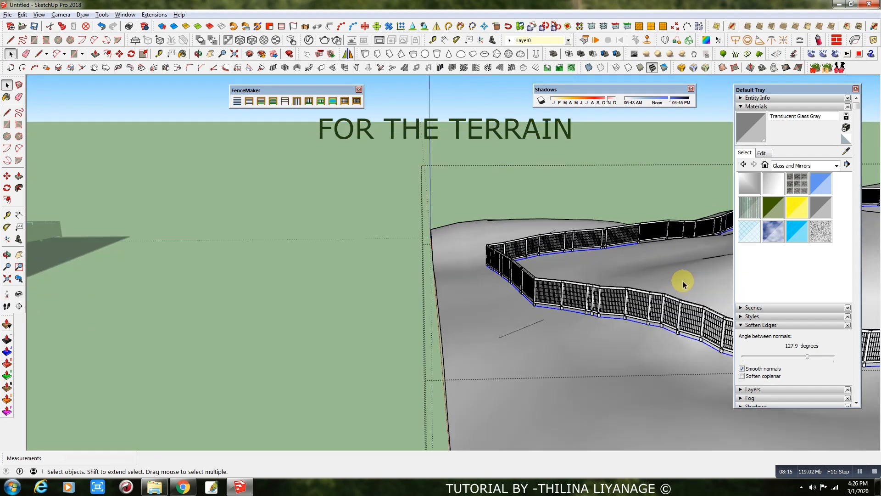
middle_click_drag(664, 296, 572, 315)
scroll(238, 313, "down", 2)
scroll(388, 317, "down", 2)
middle_click_drag(388, 317, 439, 283)
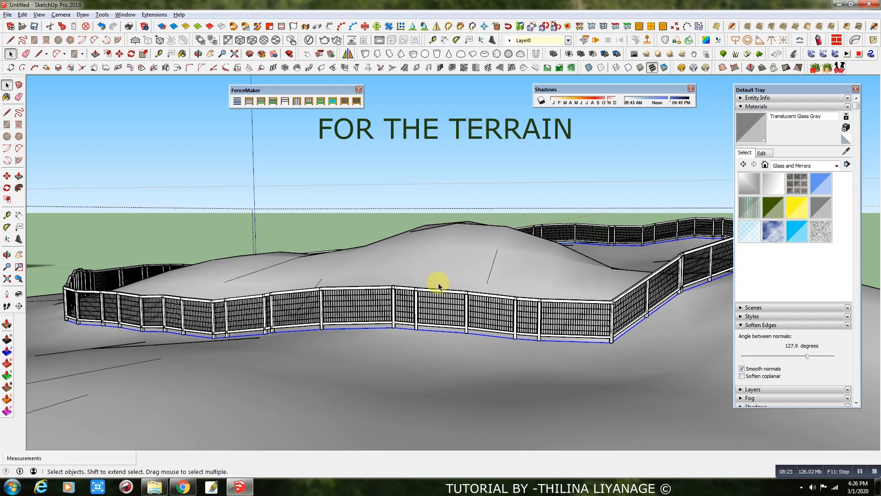